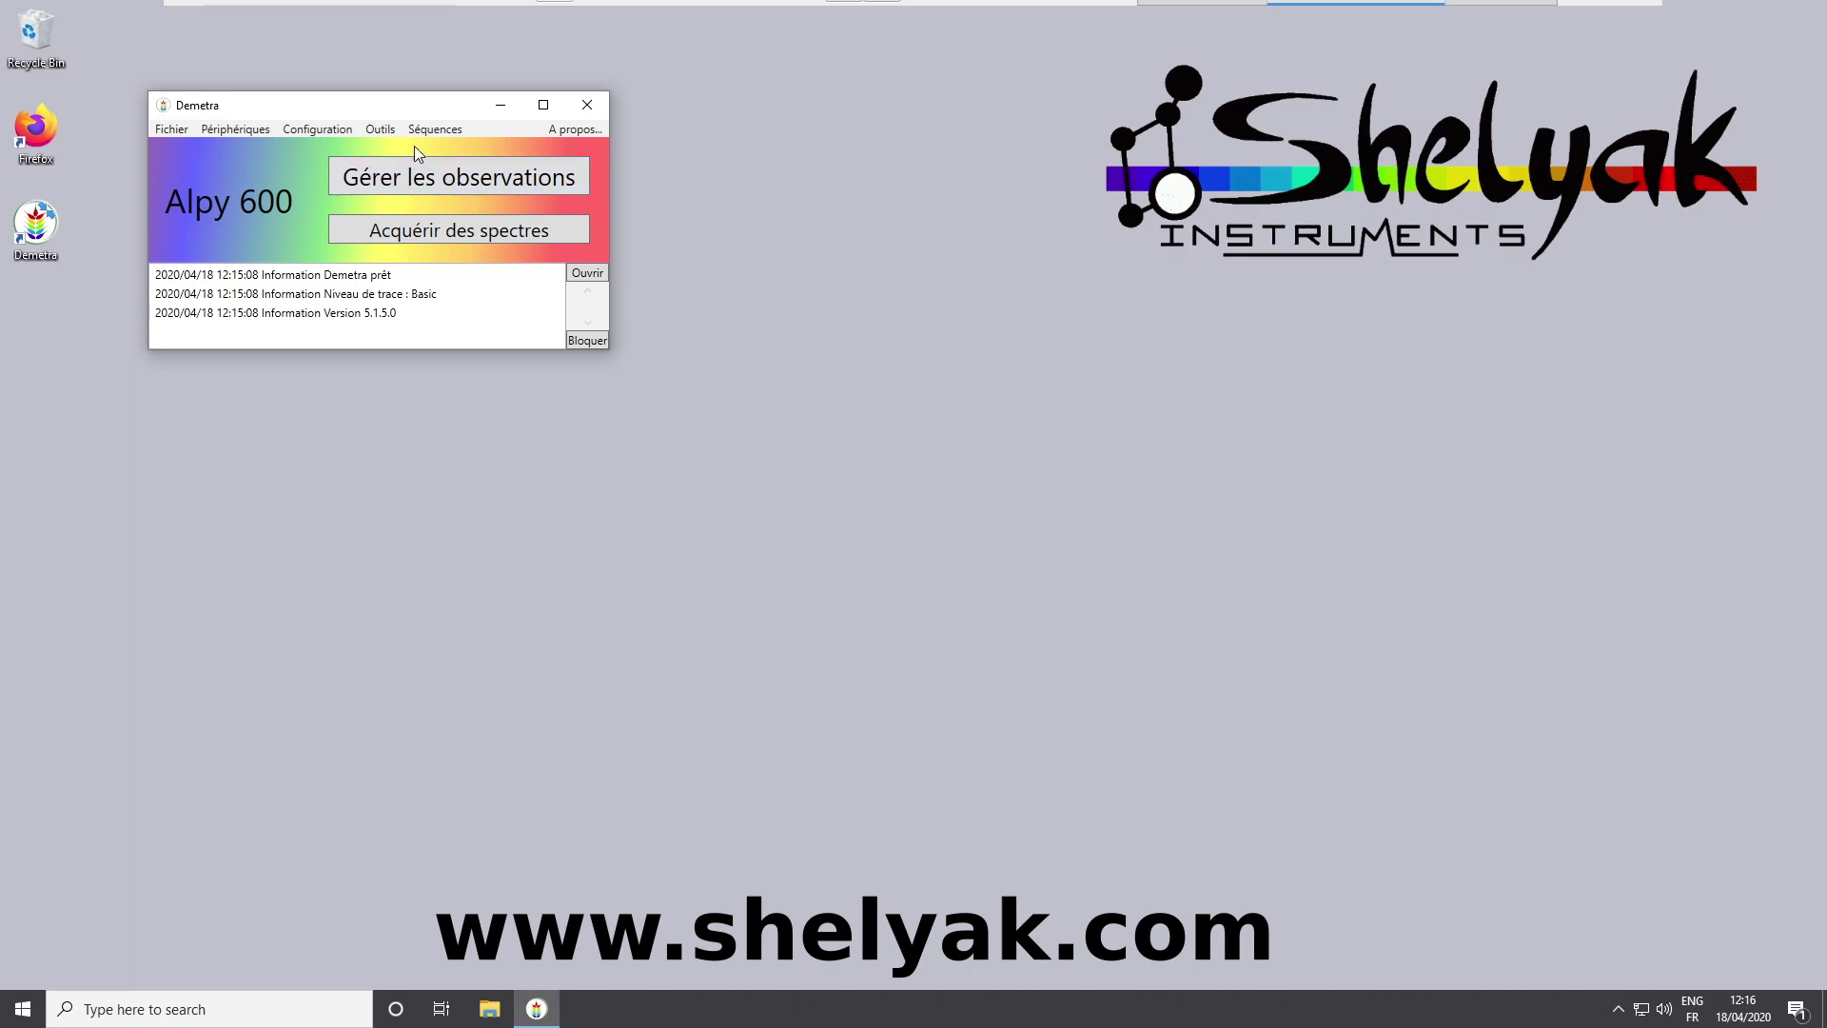
- Open the observation manager and bring up the object images of the Vega observation
{"action": "left_click", "coordinate": [448, 183]}
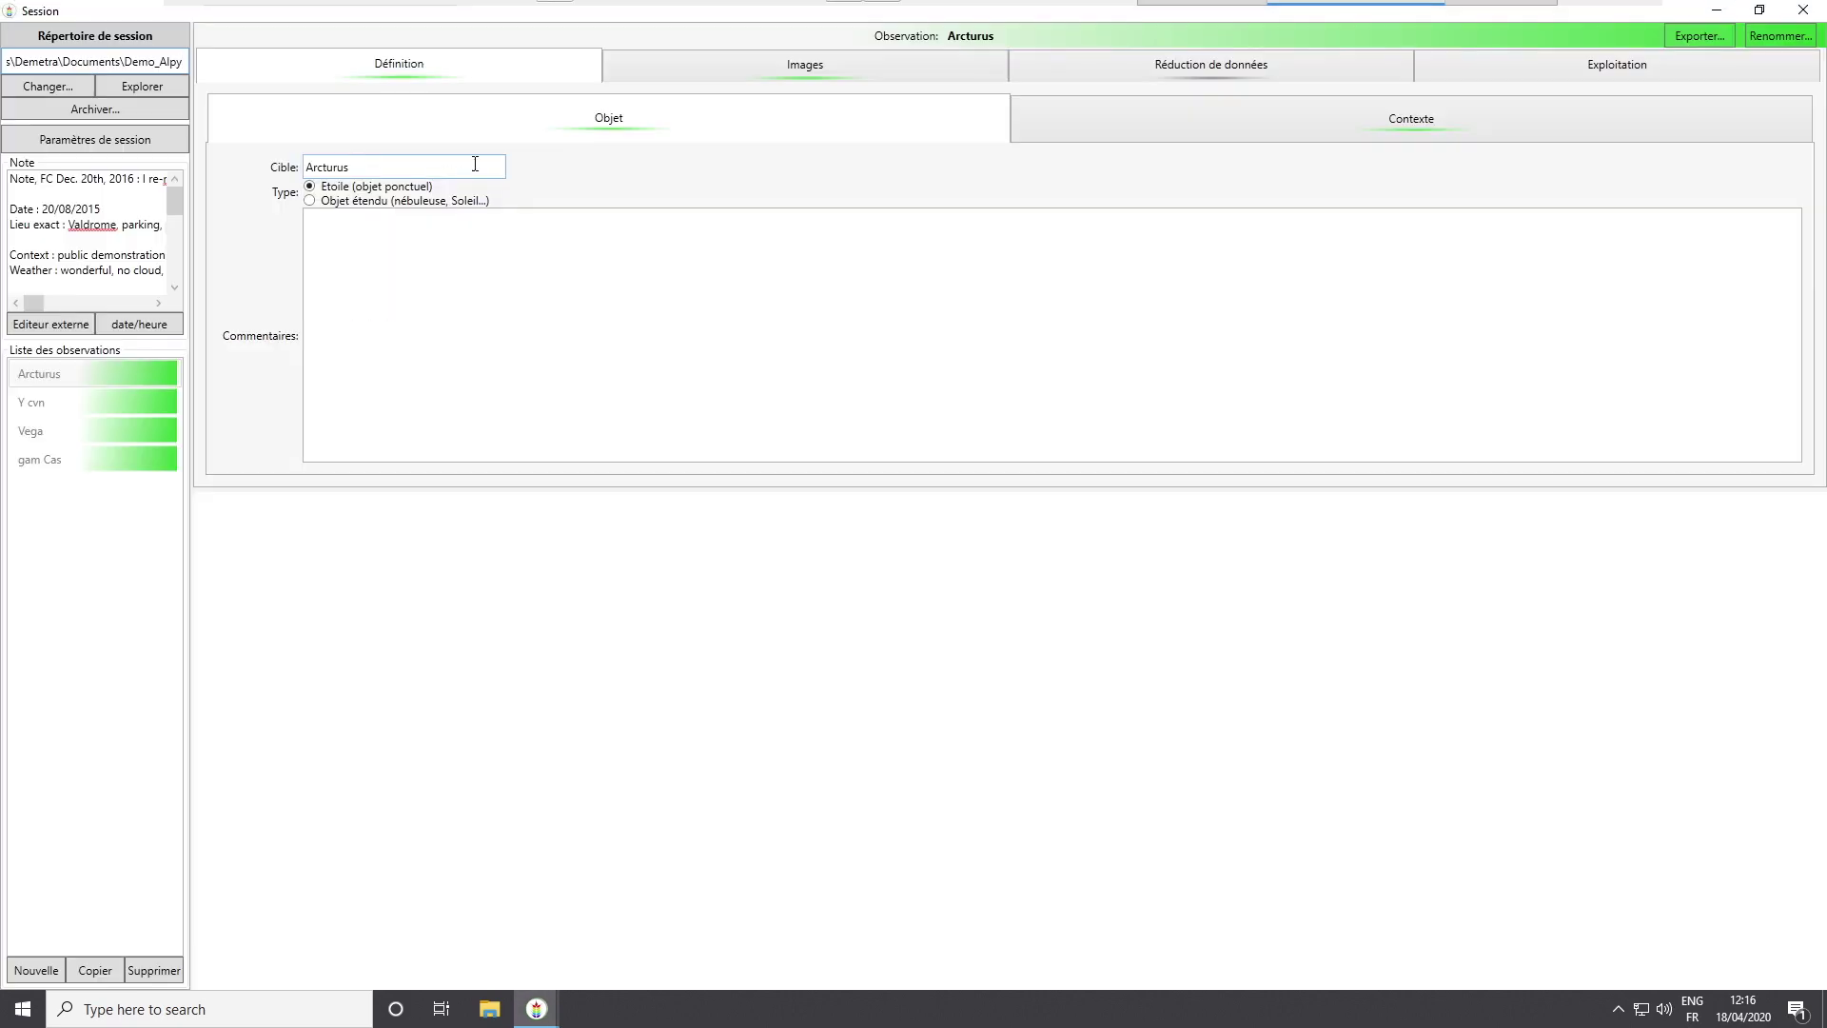
{"action": "left_click", "coordinate": [52, 438]}
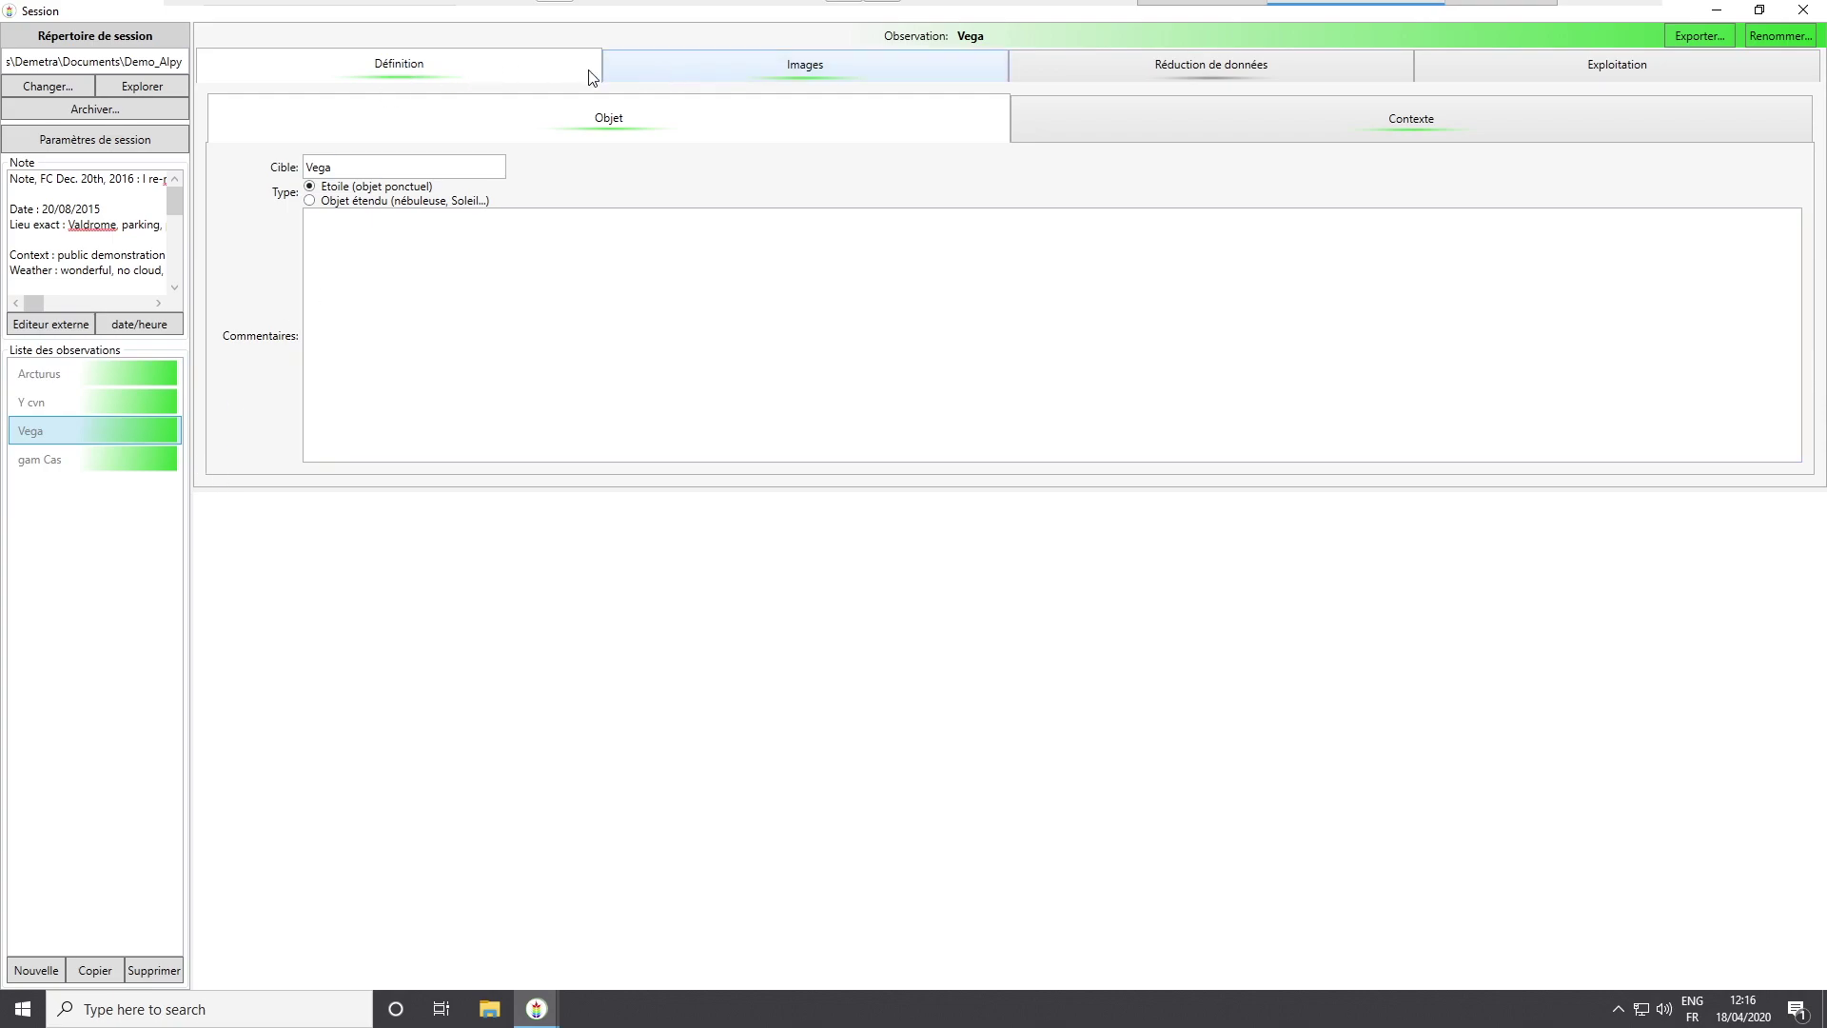
{"action": "left_click", "coordinate": [674, 72]}
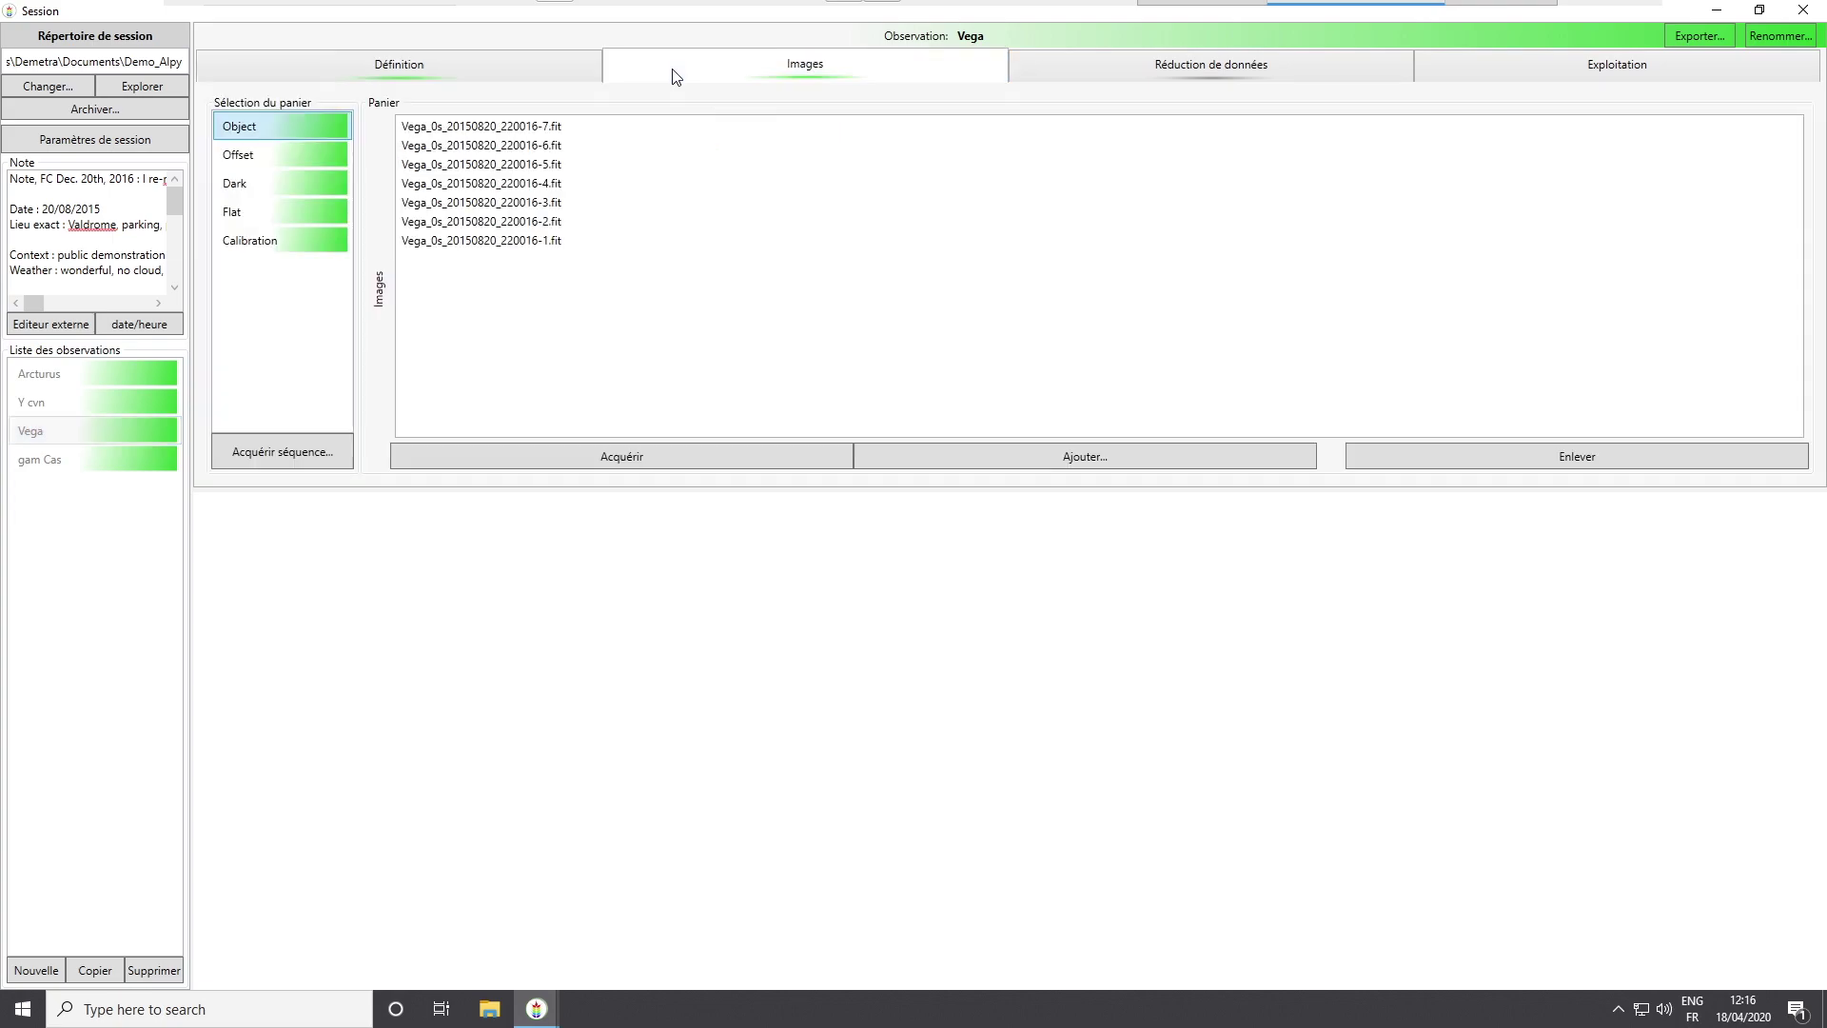
- Run the complete data reduction on the Vega observation after reviewing its object images
{"action": "left_click", "coordinate": [1084, 70]}
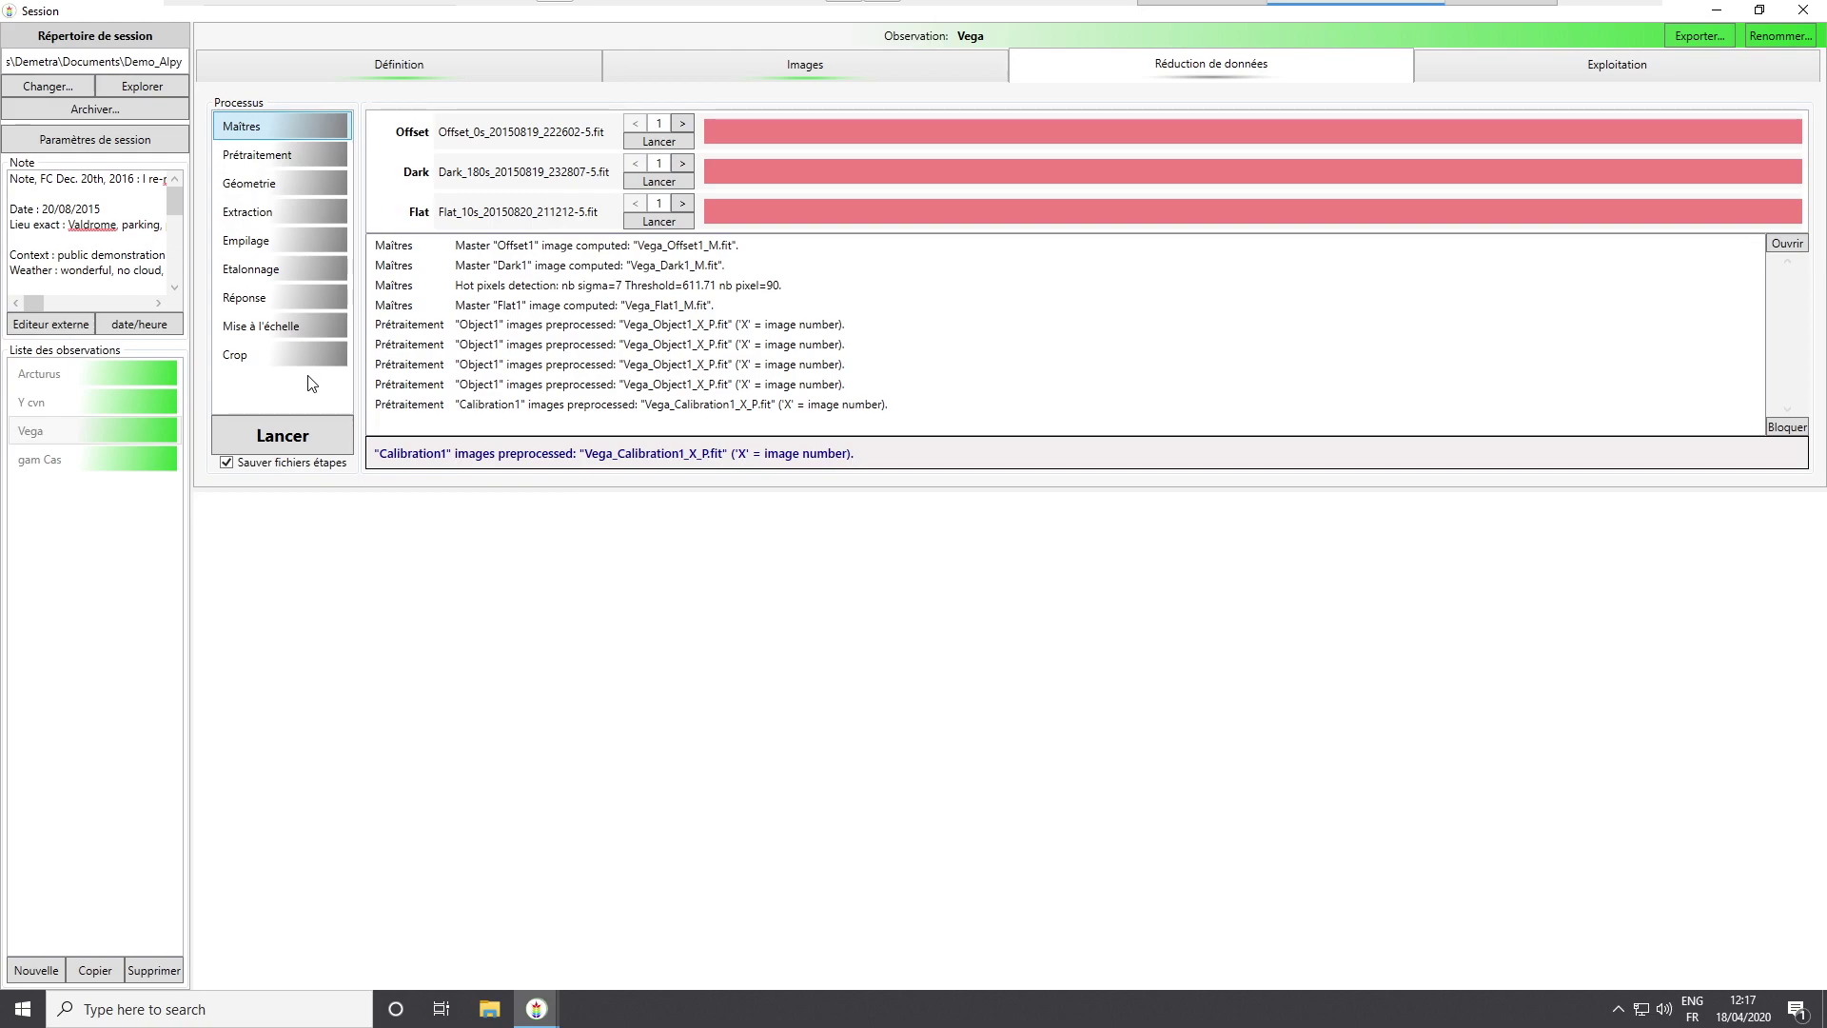
{"action": "left_click", "coordinate": [670, 70]}
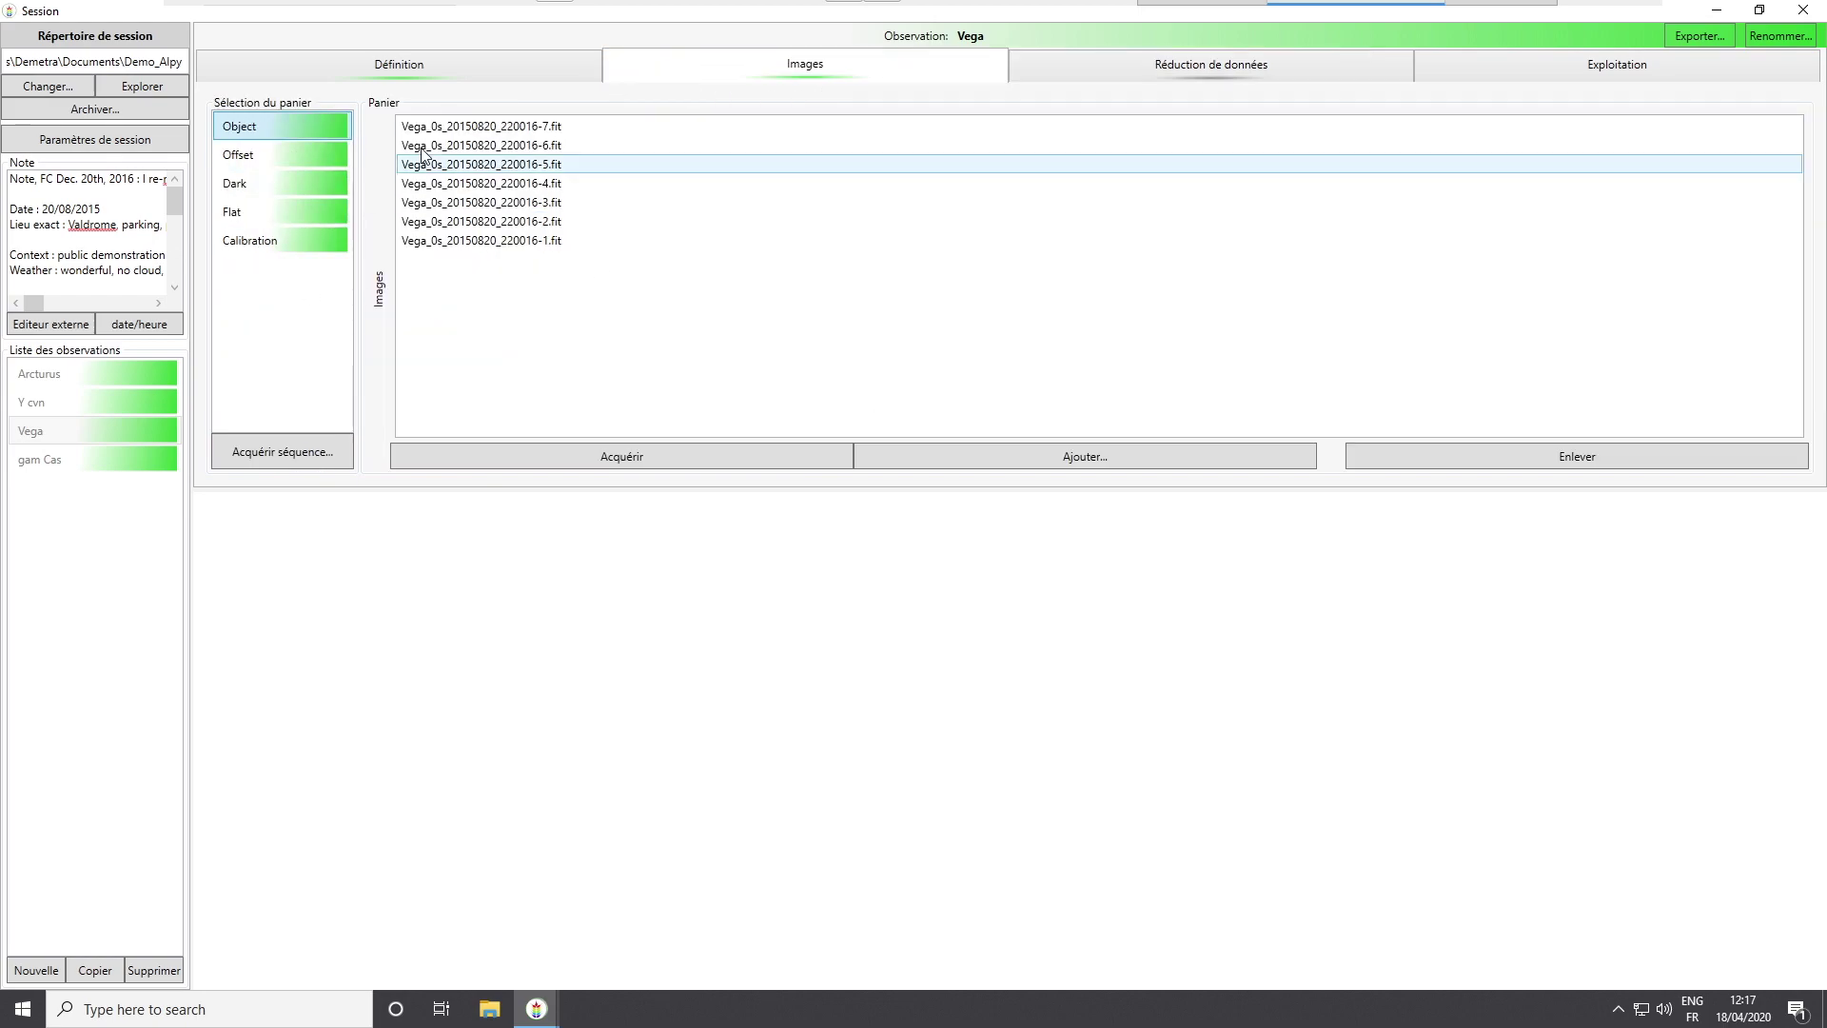
{"action": "left_click", "coordinate": [1101, 65]}
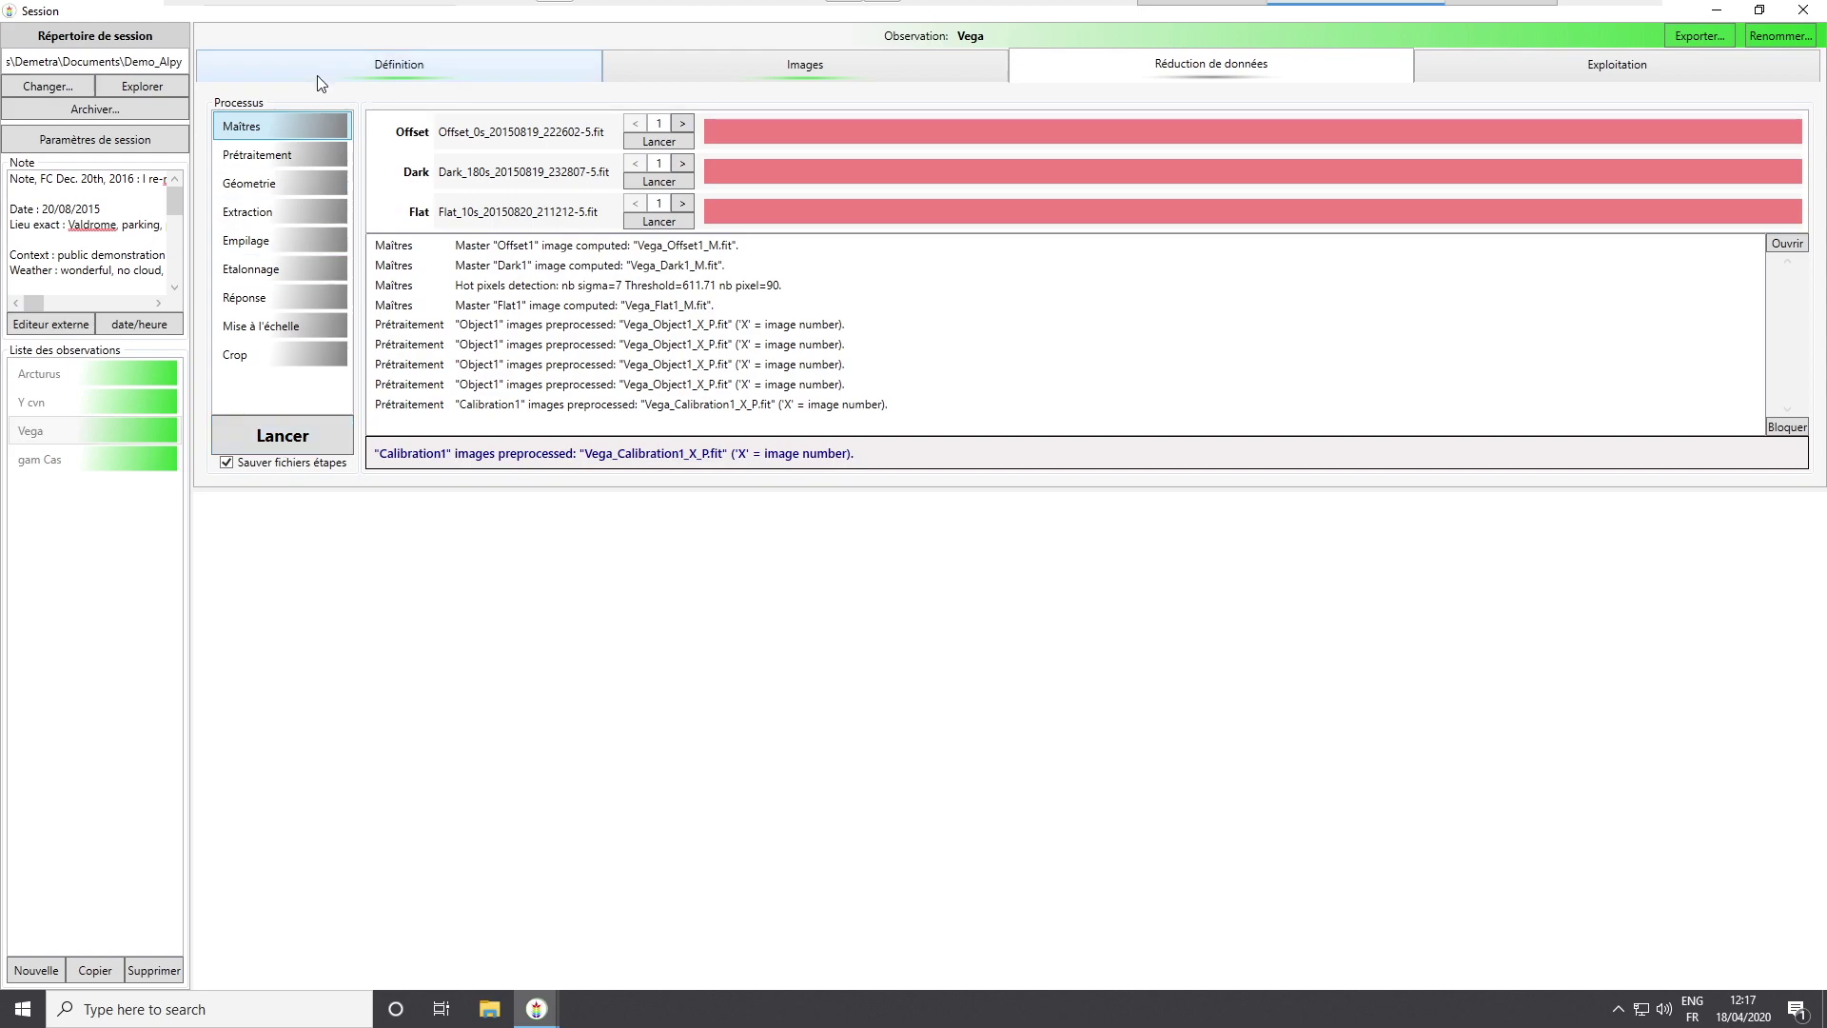
{"action": "left_click", "coordinate": [290, 440]}
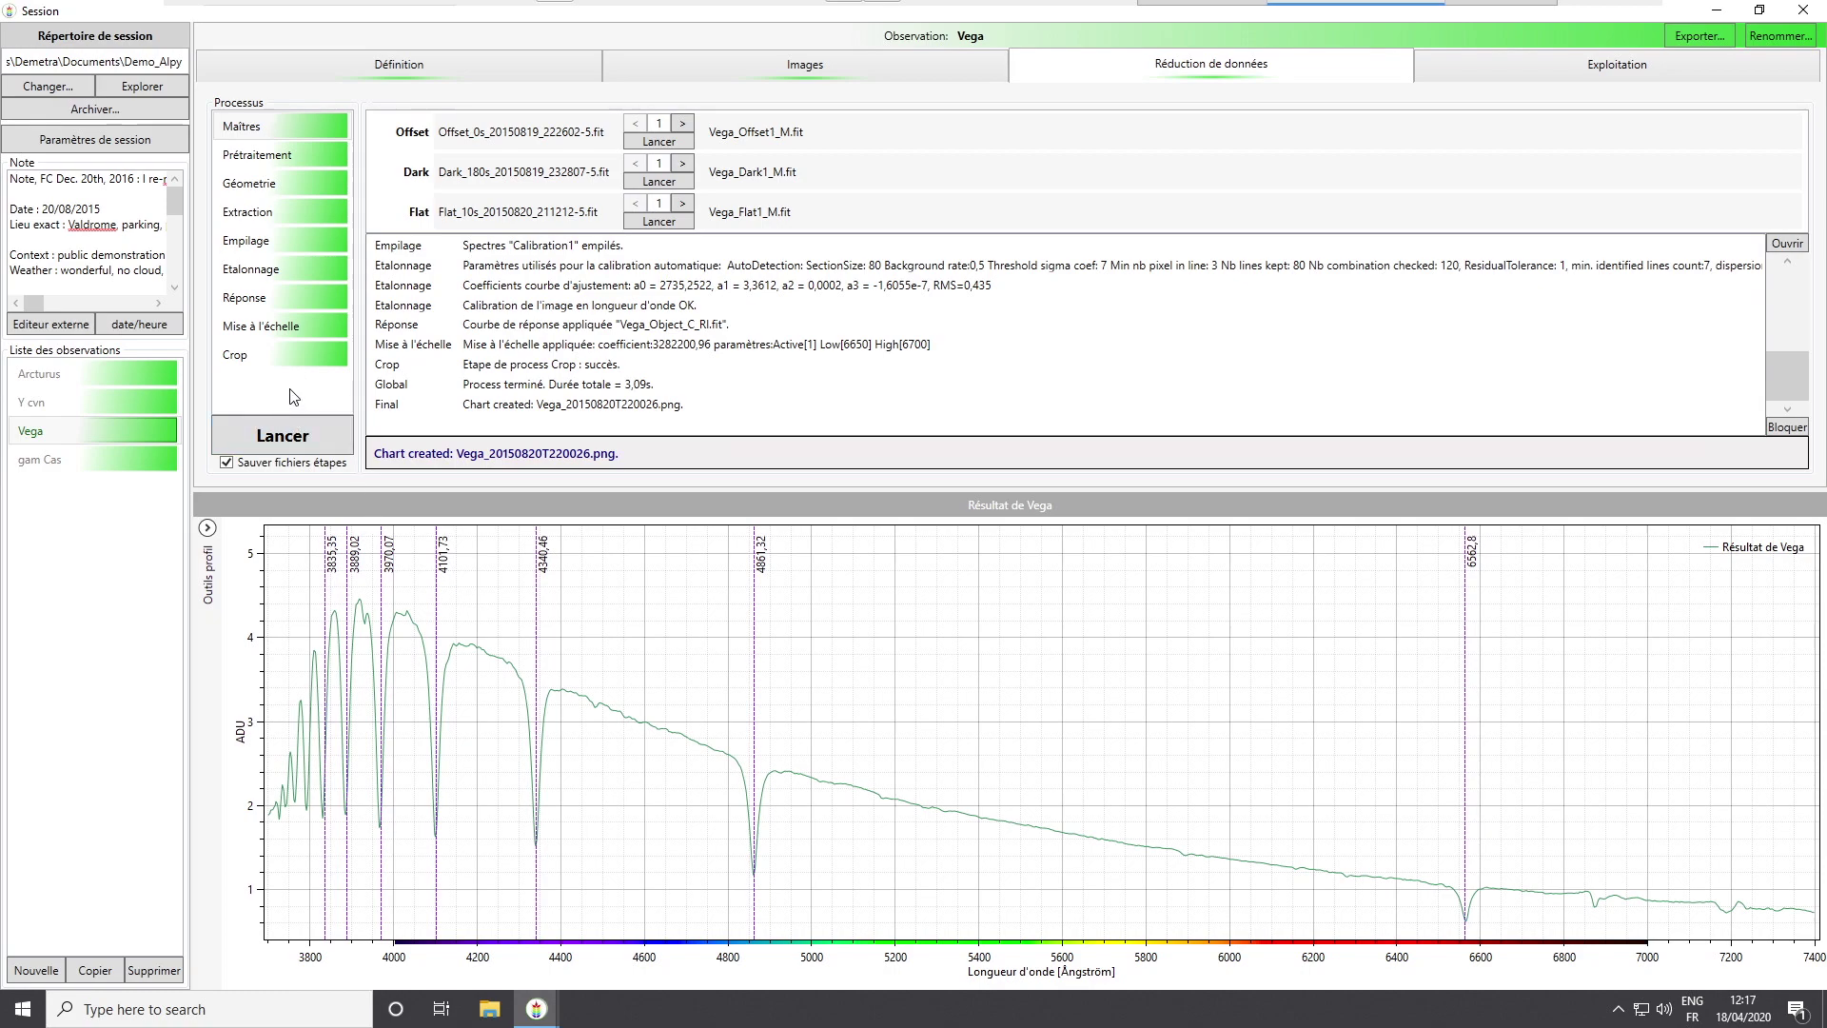
- Compute only the Offset master in the Maîtres process, glance at the Prétraitement process, and return to Maîtres
{"action": "left_click", "coordinate": [317, 128]}
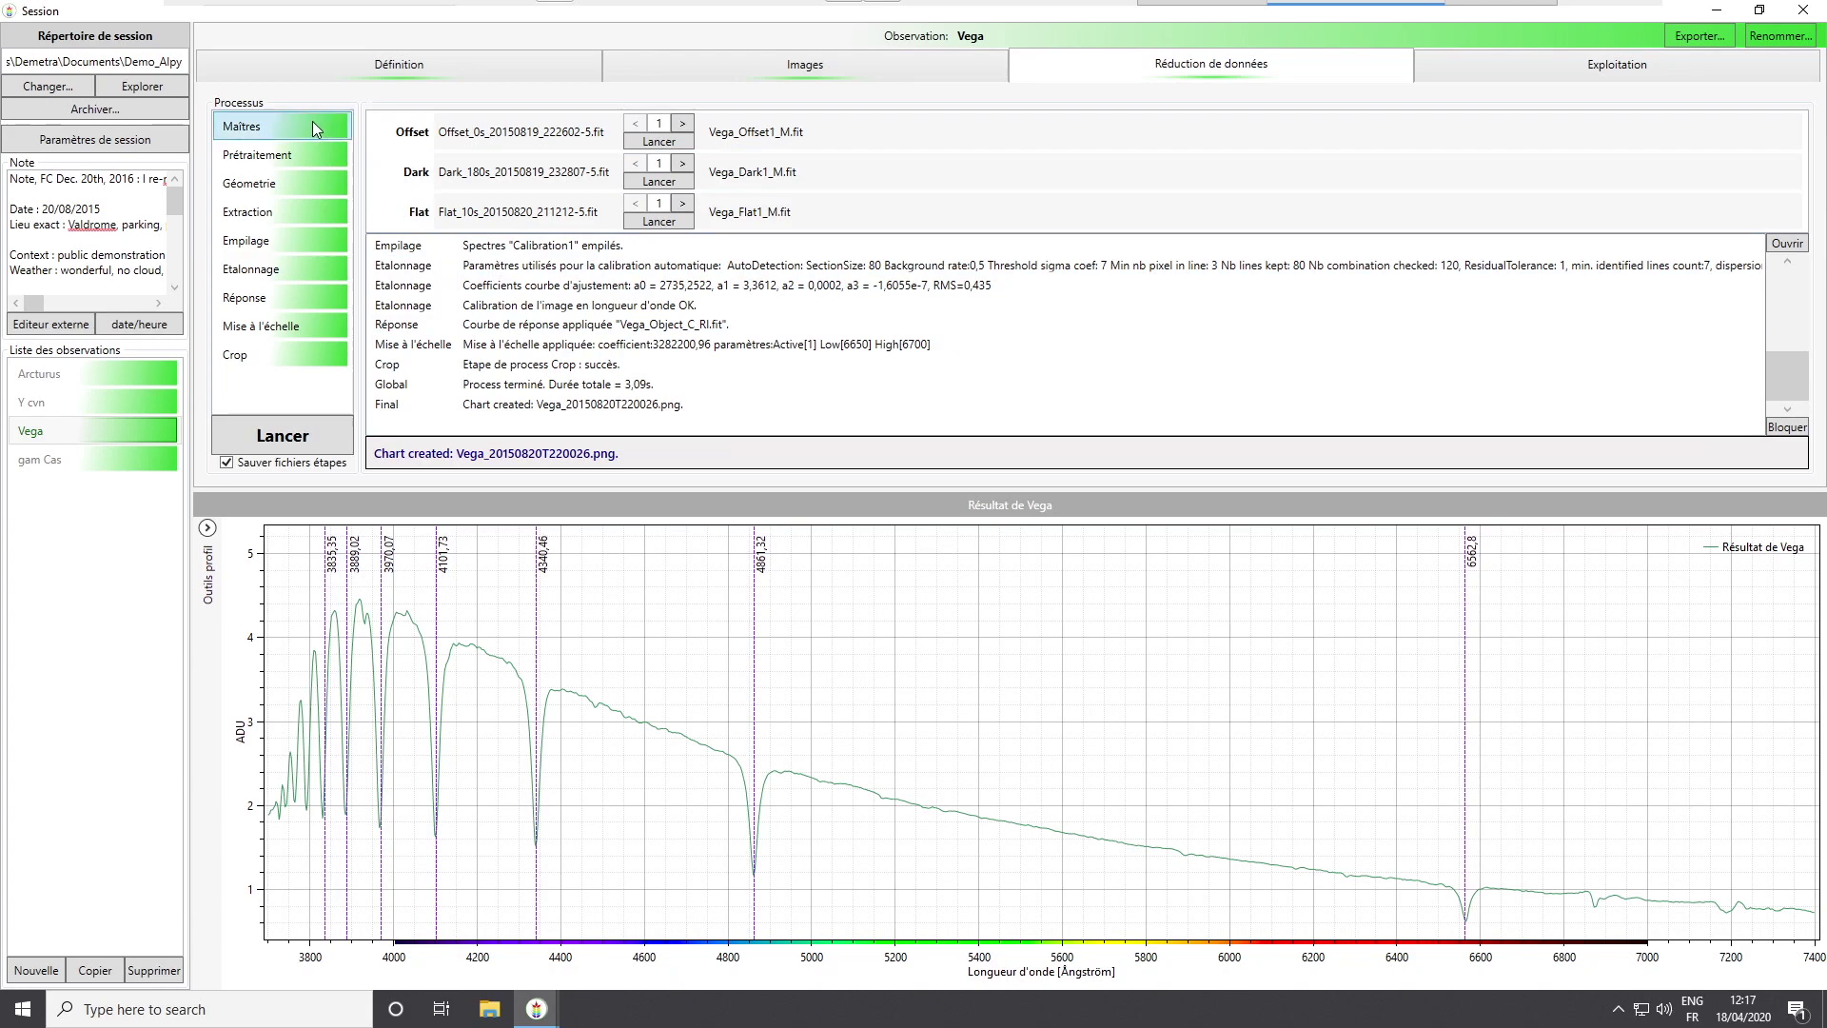
{"action": "left_click", "coordinate": [674, 141]}
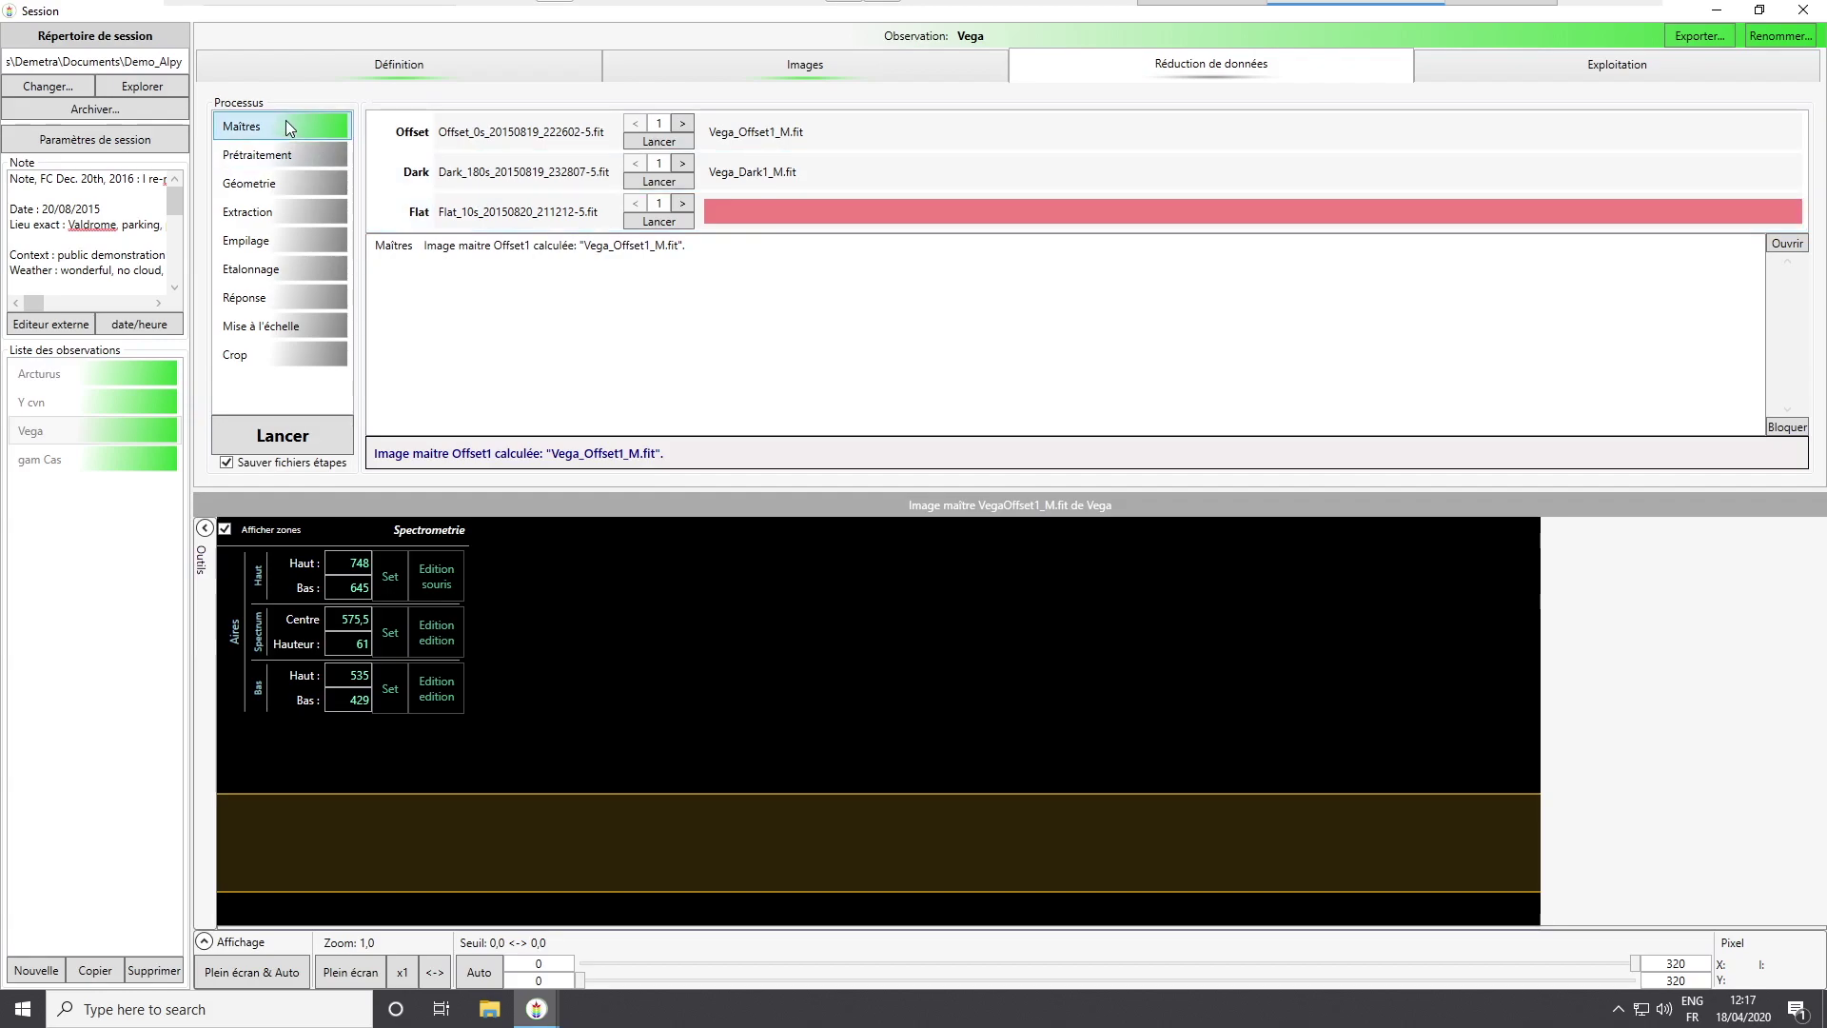
{"action": "left_click", "coordinate": [310, 180]}
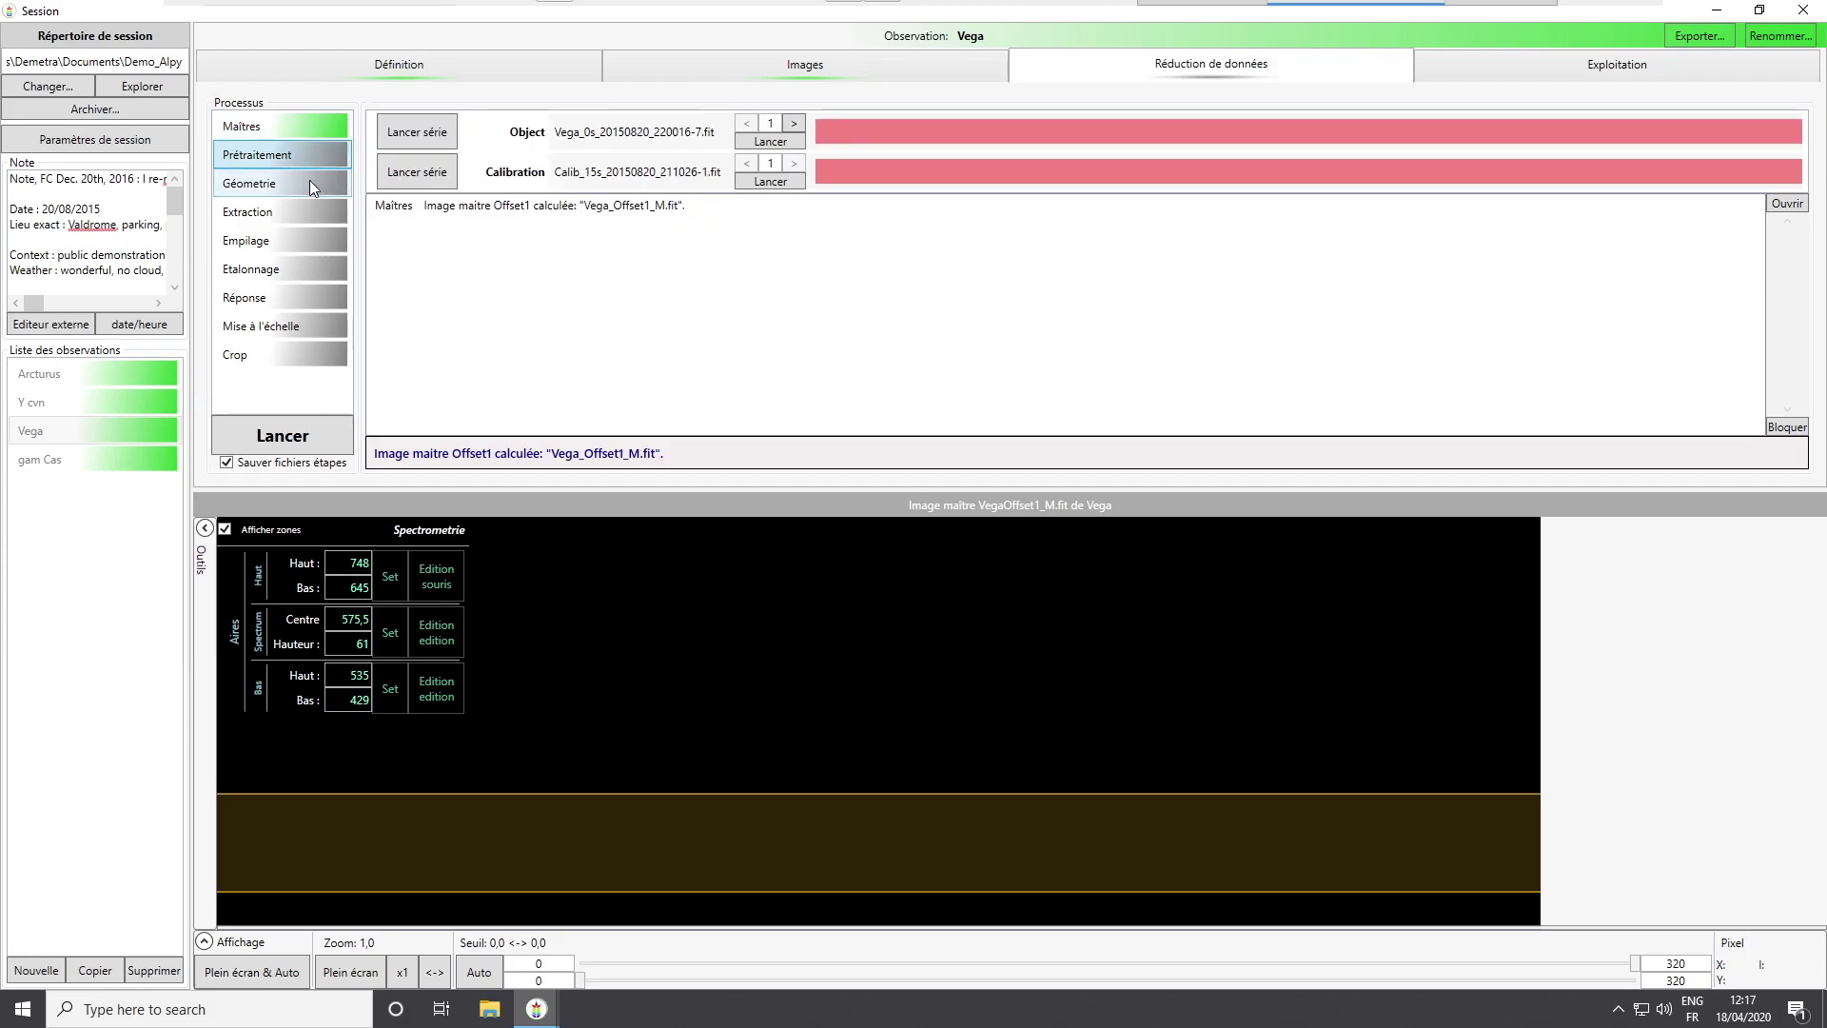
{"action": "left_click", "coordinate": [316, 122]}
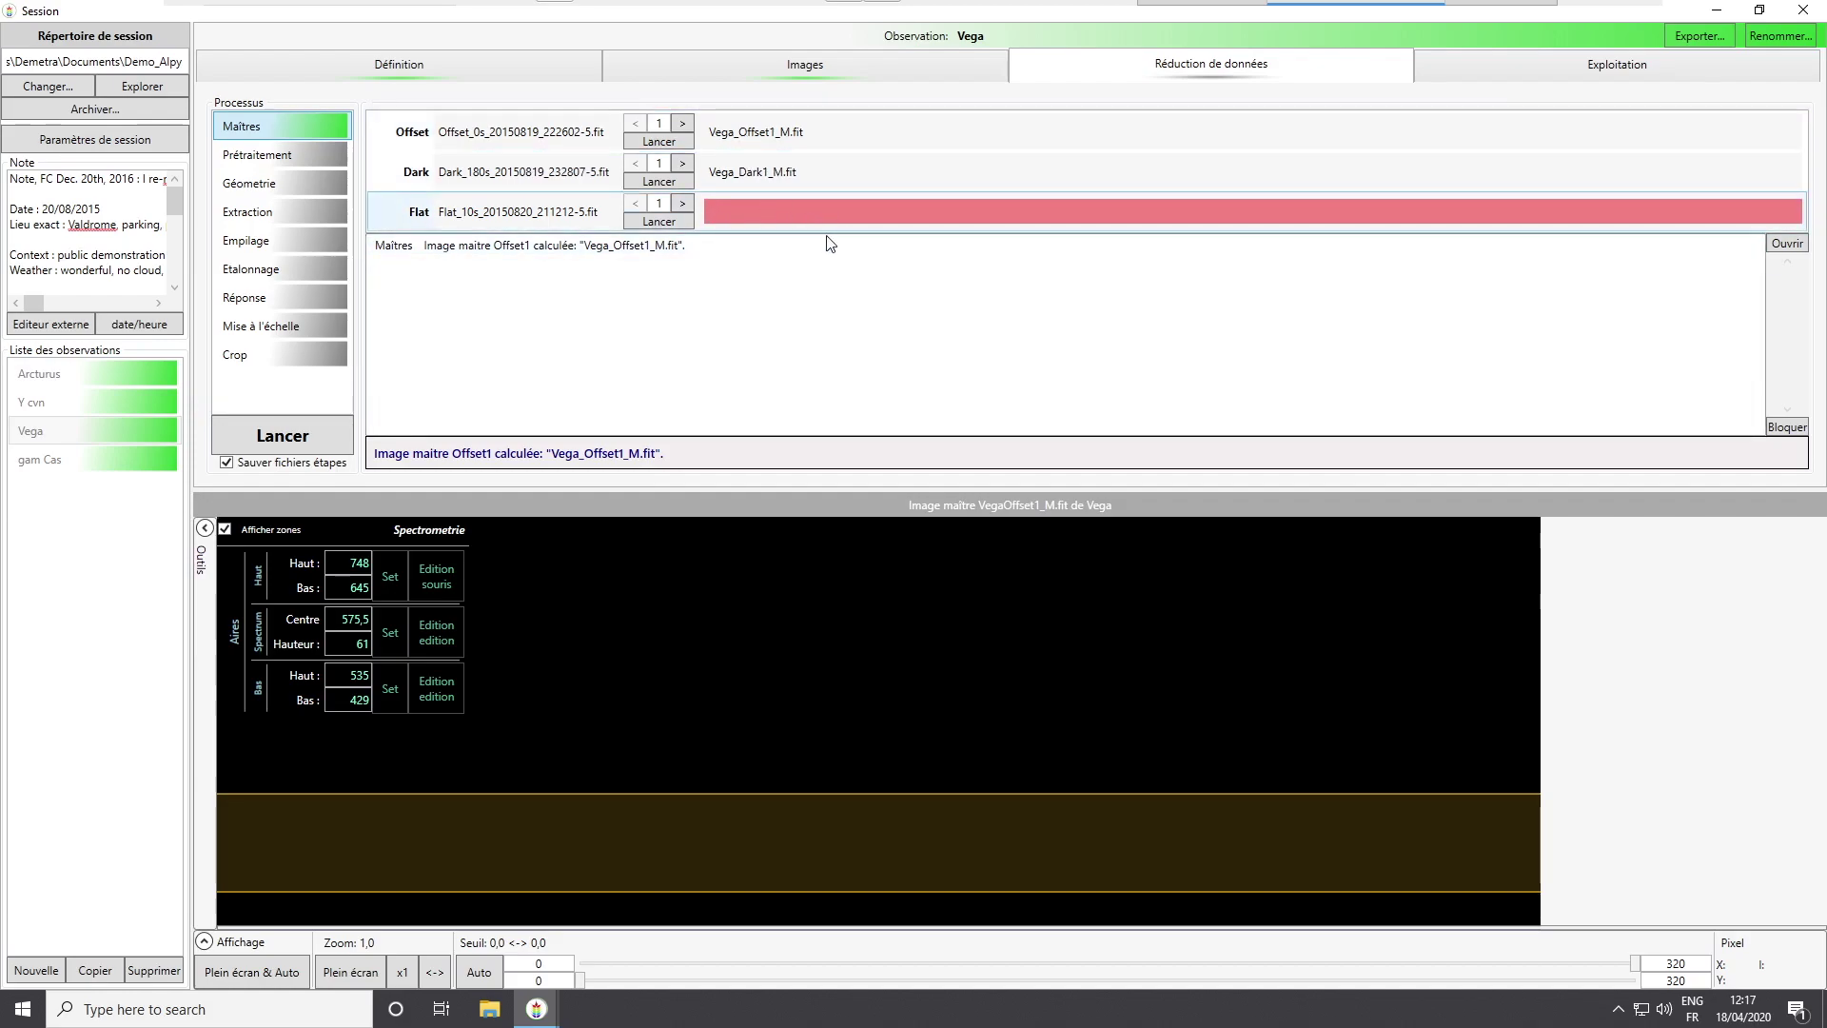
- Compare the raw image Offset_0s_20150819_222602-5.fit with the master Vega_Offset1_M.fit, fitted to the view with automatic thresholds
{"action": "left_click", "coordinate": [539, 134]}
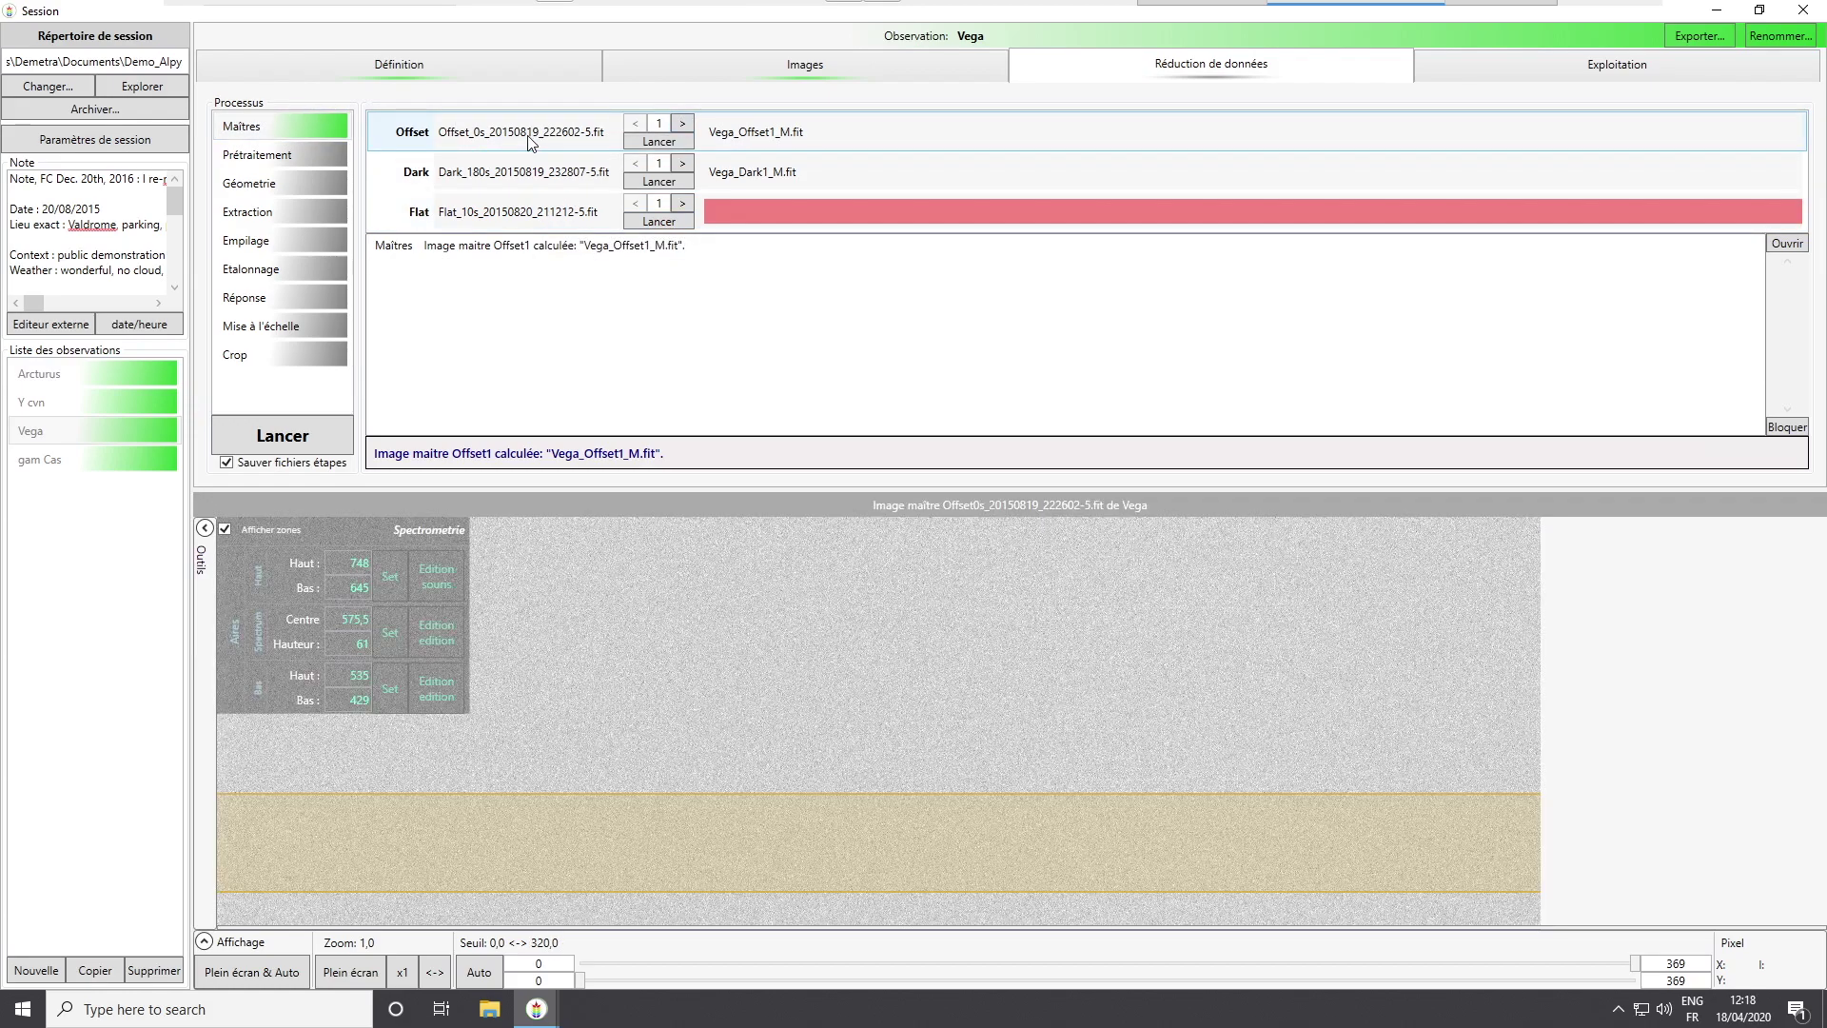
{"action": "left_click", "coordinate": [273, 974]}
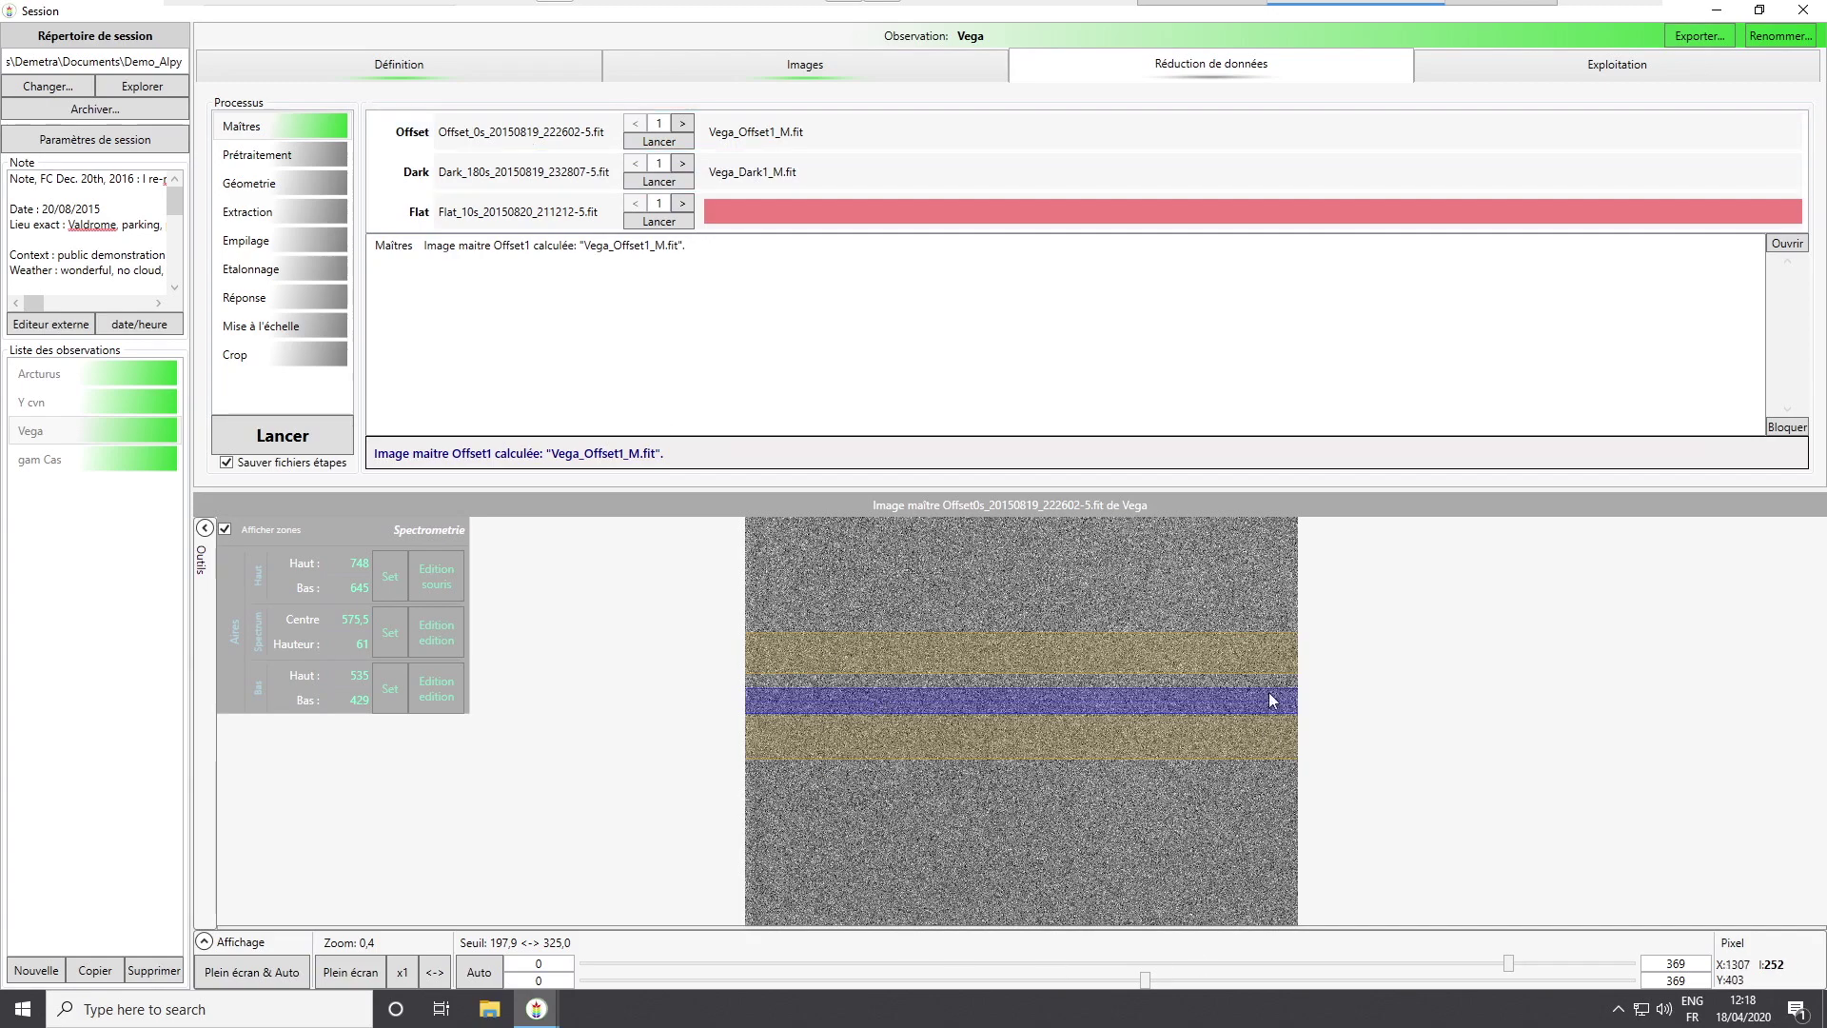
{"action": "double_click", "coordinate": [764, 131]}
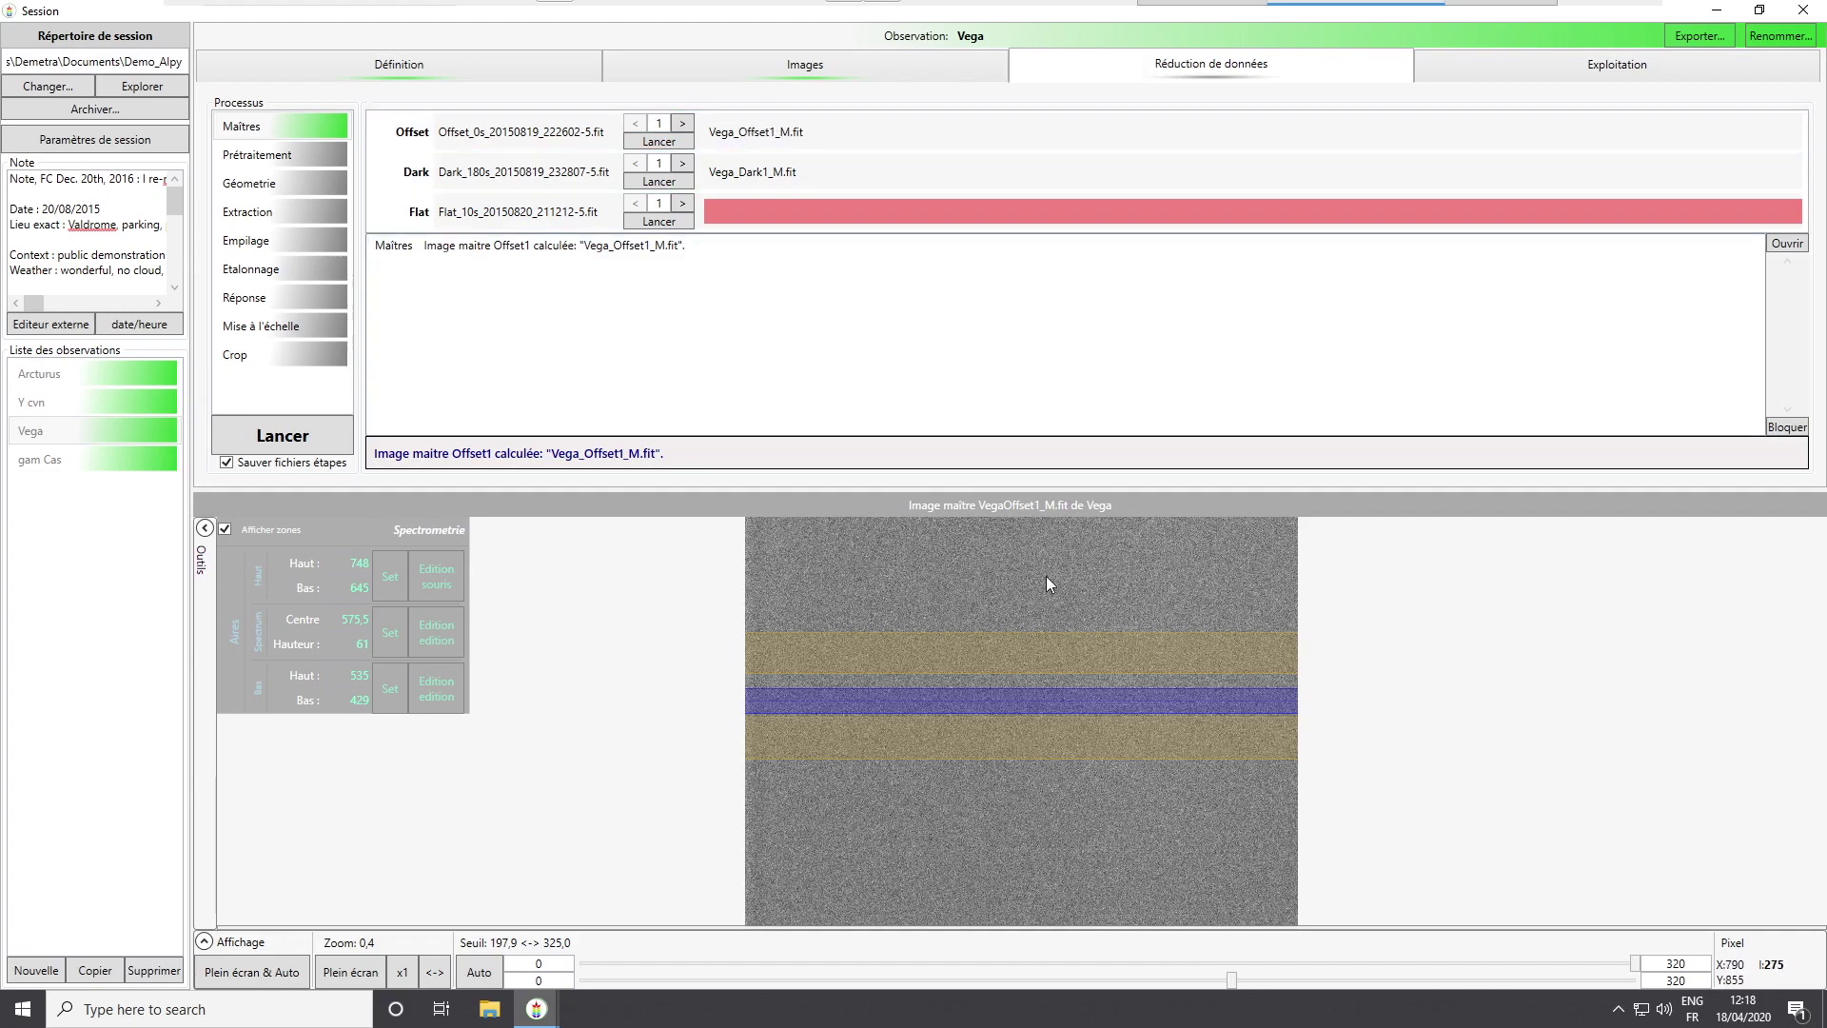
{"action": "left_click", "coordinate": [537, 133]}
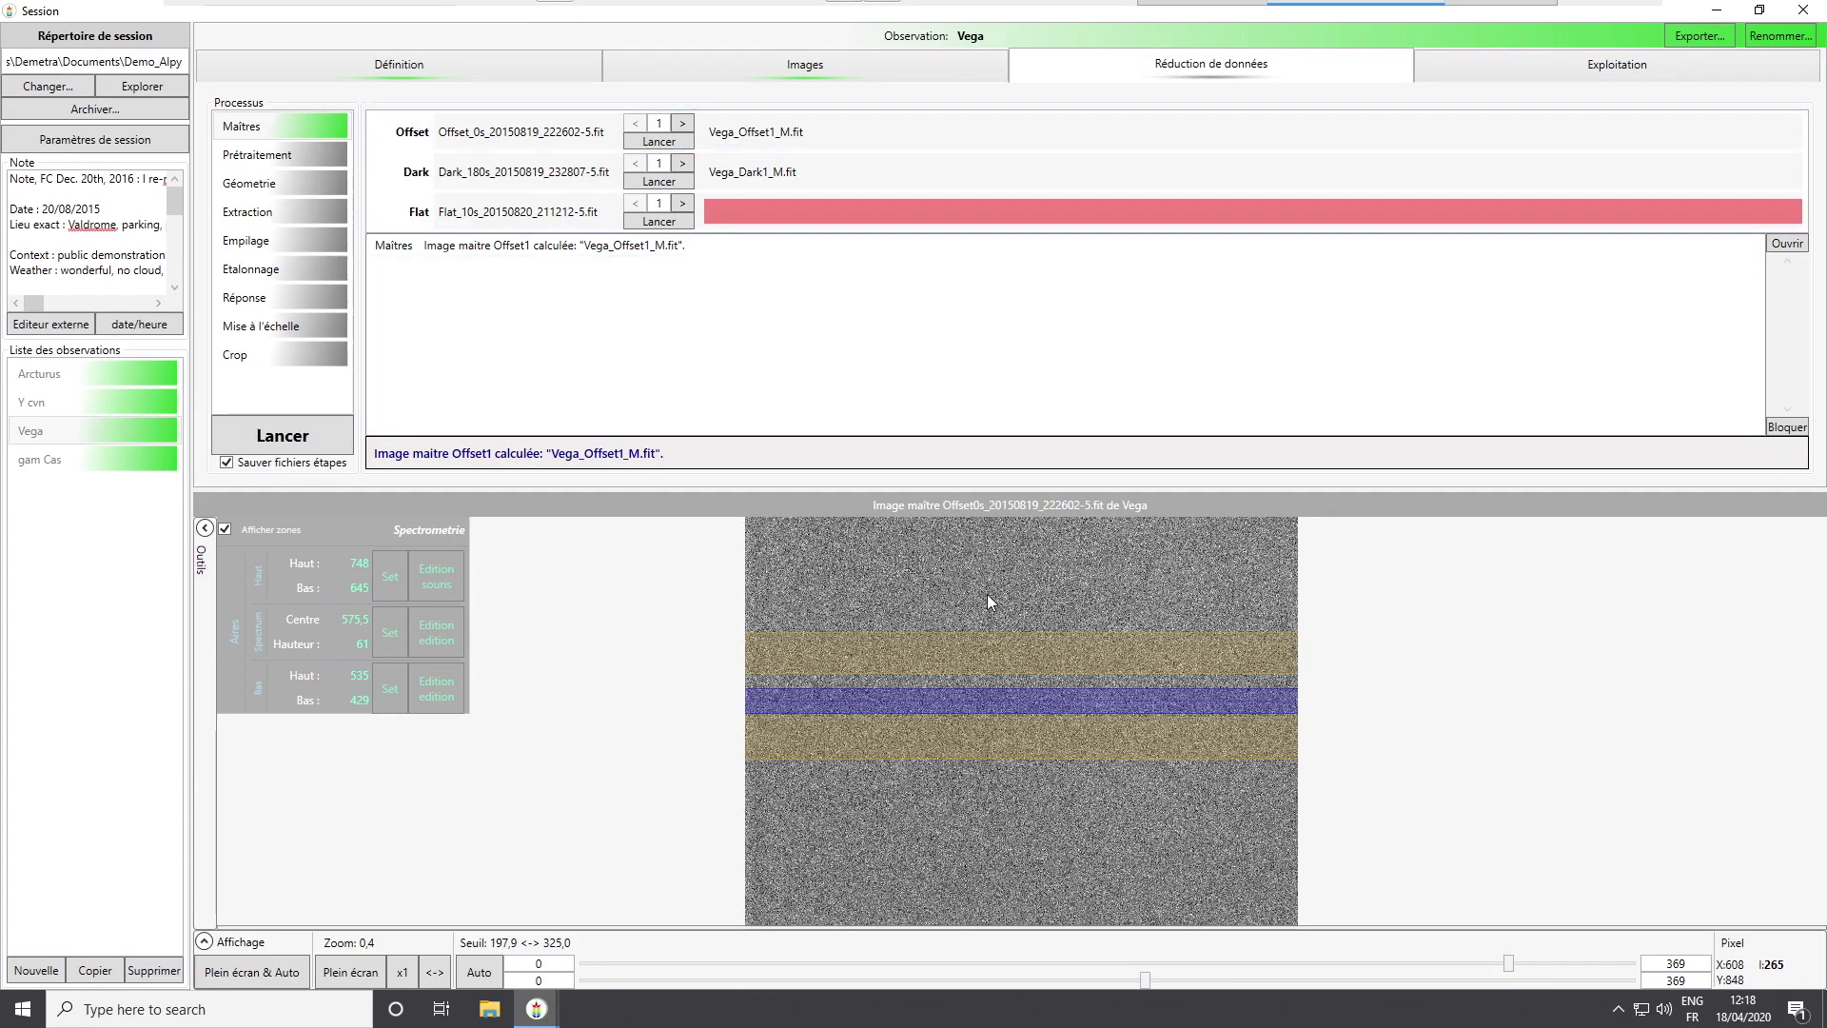
{"action": "left_click", "coordinate": [752, 149]}
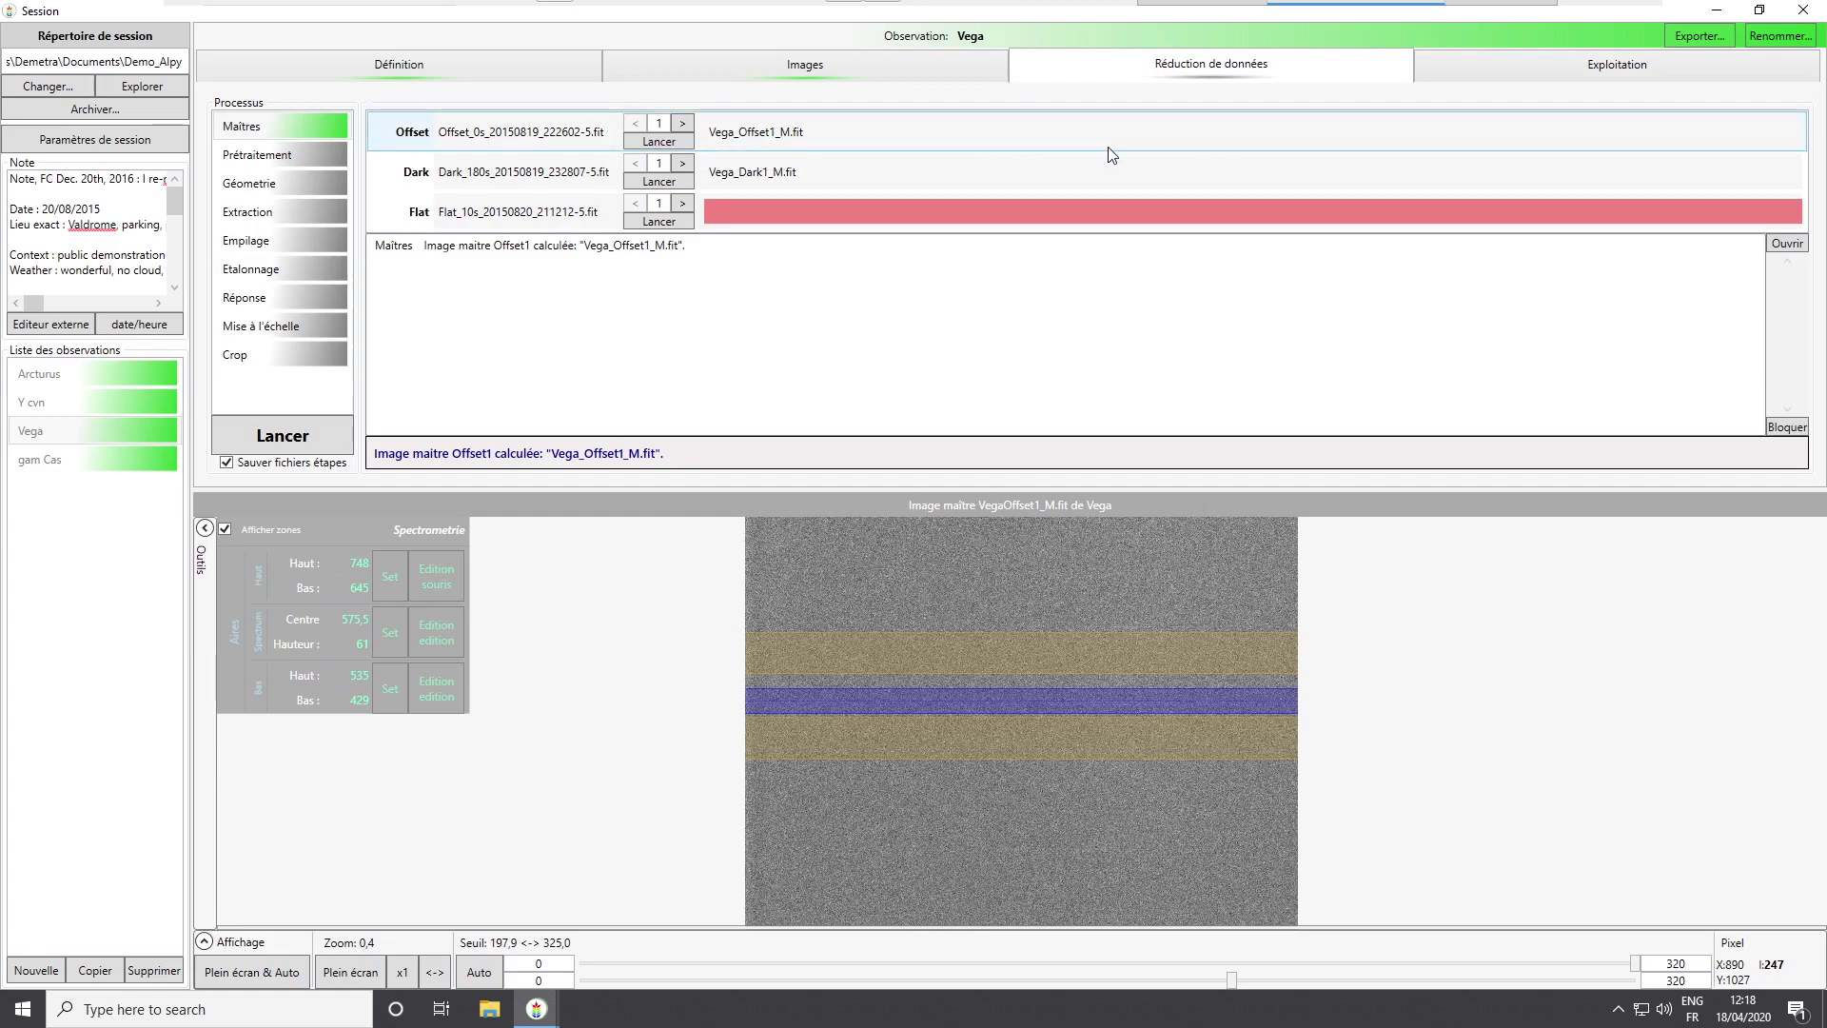
- Examine the tilt and smile parameters of the Géométrie process, and return to the Maîtres process
{"action": "left_click", "coordinate": [286, 184]}
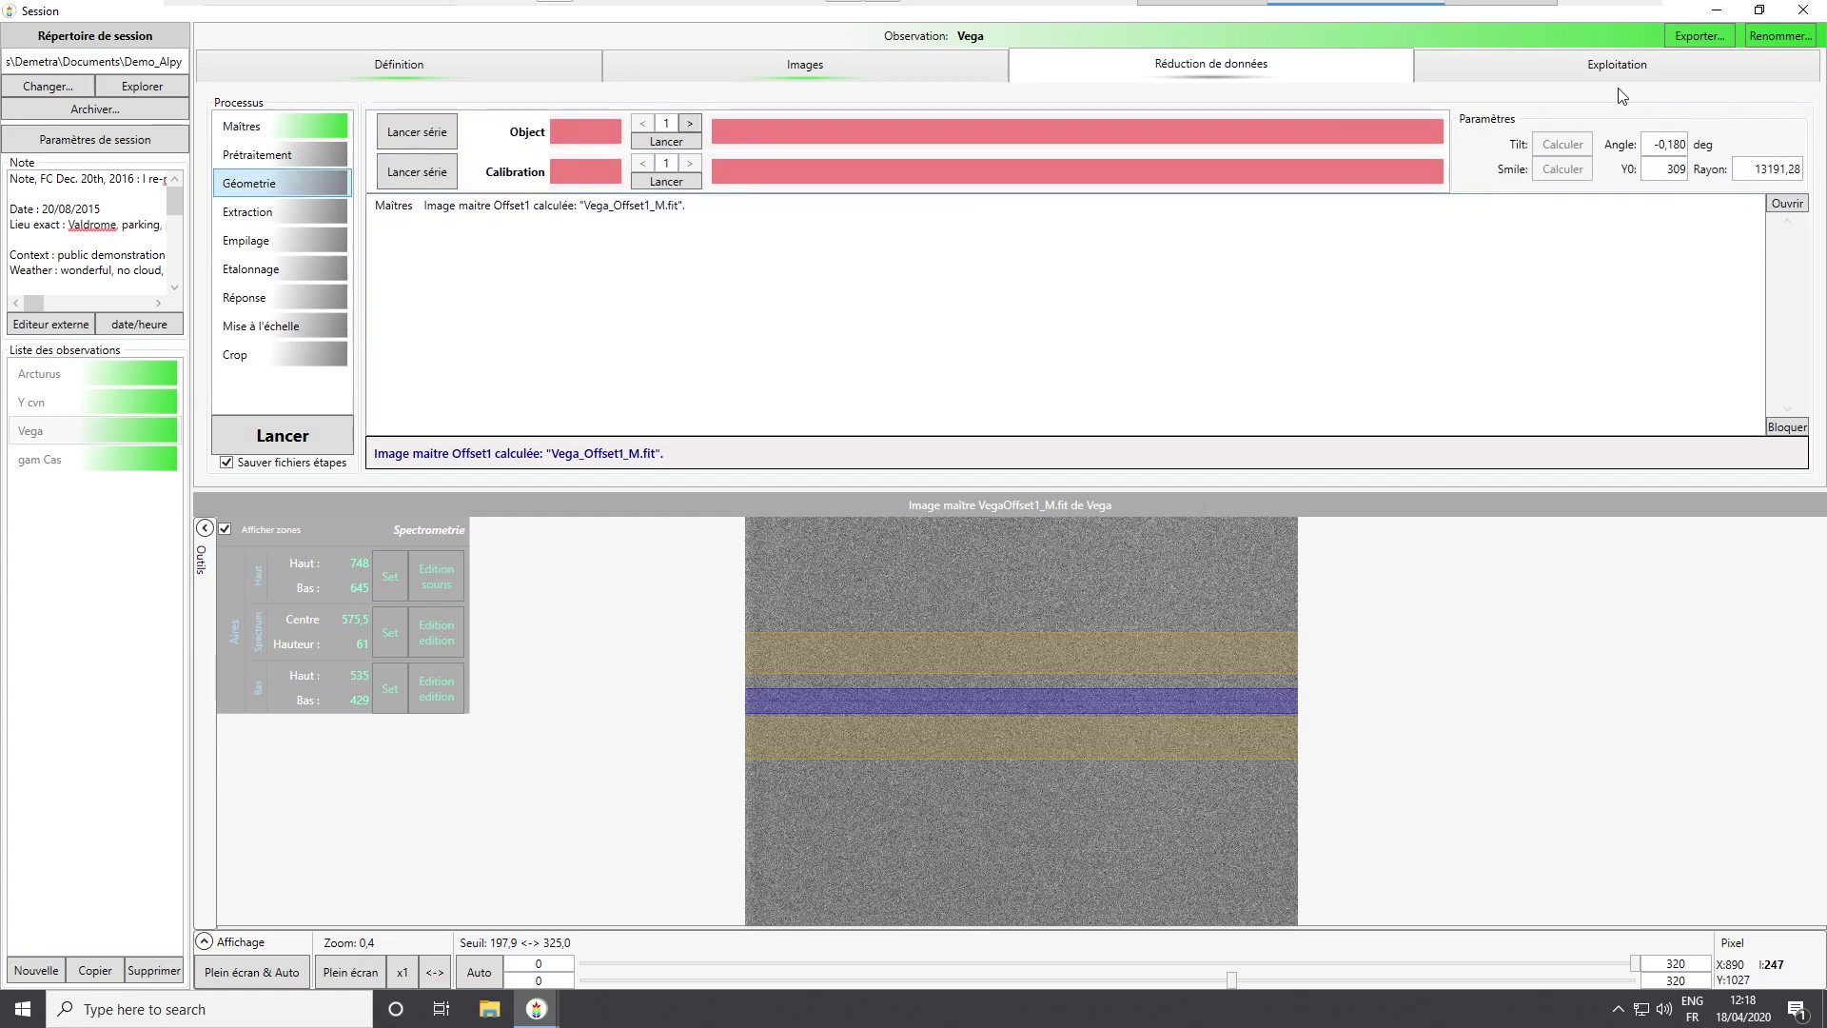
{"action": "left_click", "coordinate": [307, 133]}
{"action": "left_click", "coordinate": [306, 183]}
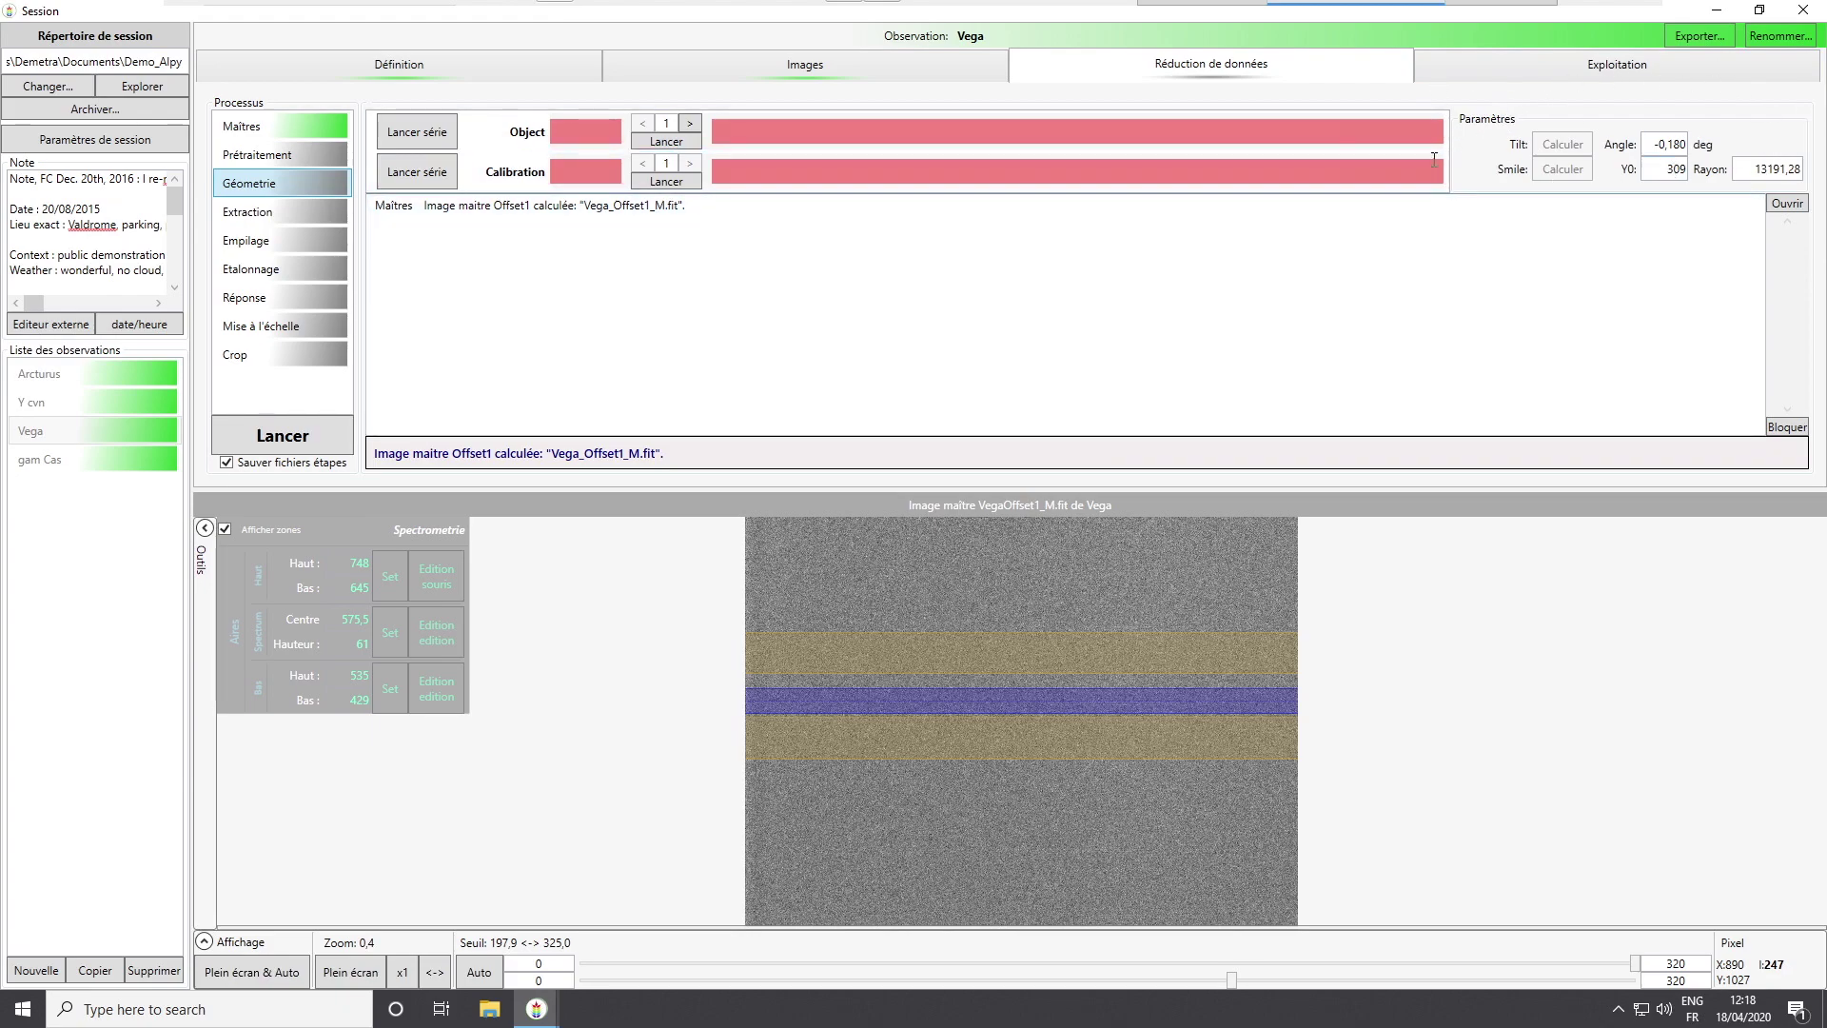
{"action": "left_click", "coordinate": [294, 131]}
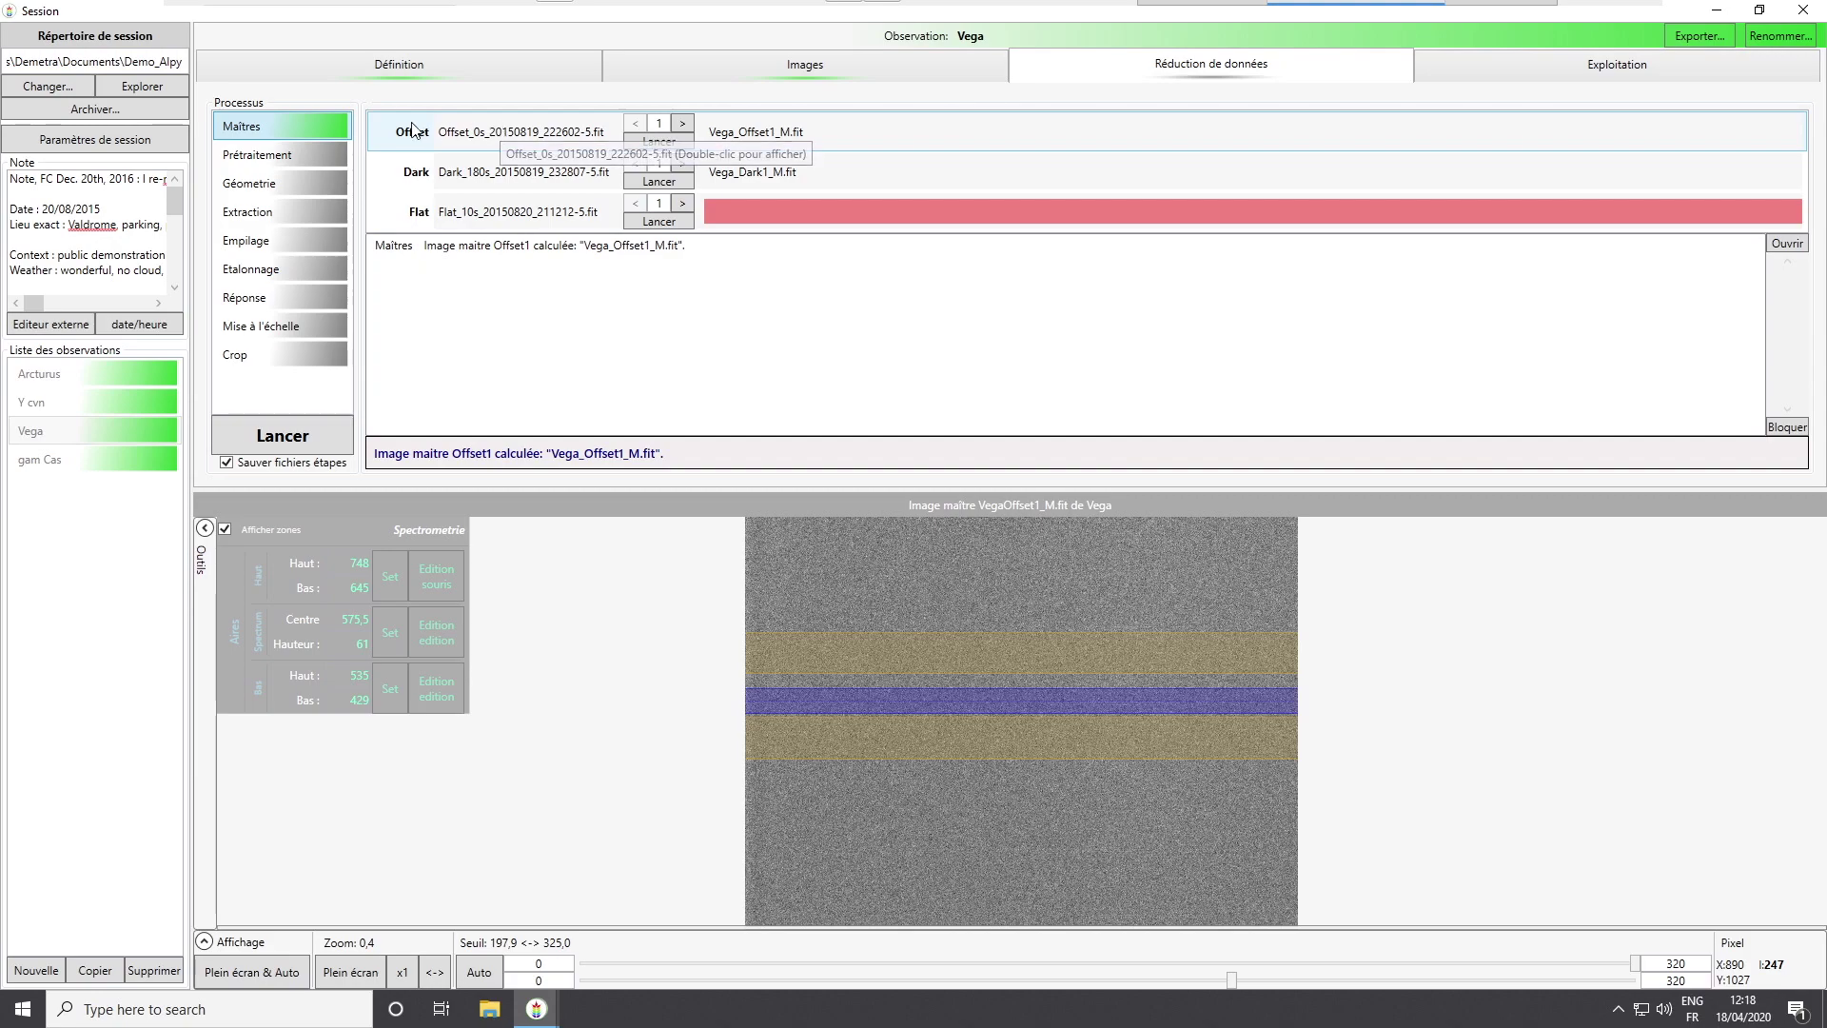
- Display the raw offset image and browse forward through the offset series and back to image 1
{"action": "double_click", "coordinate": [514, 133]}
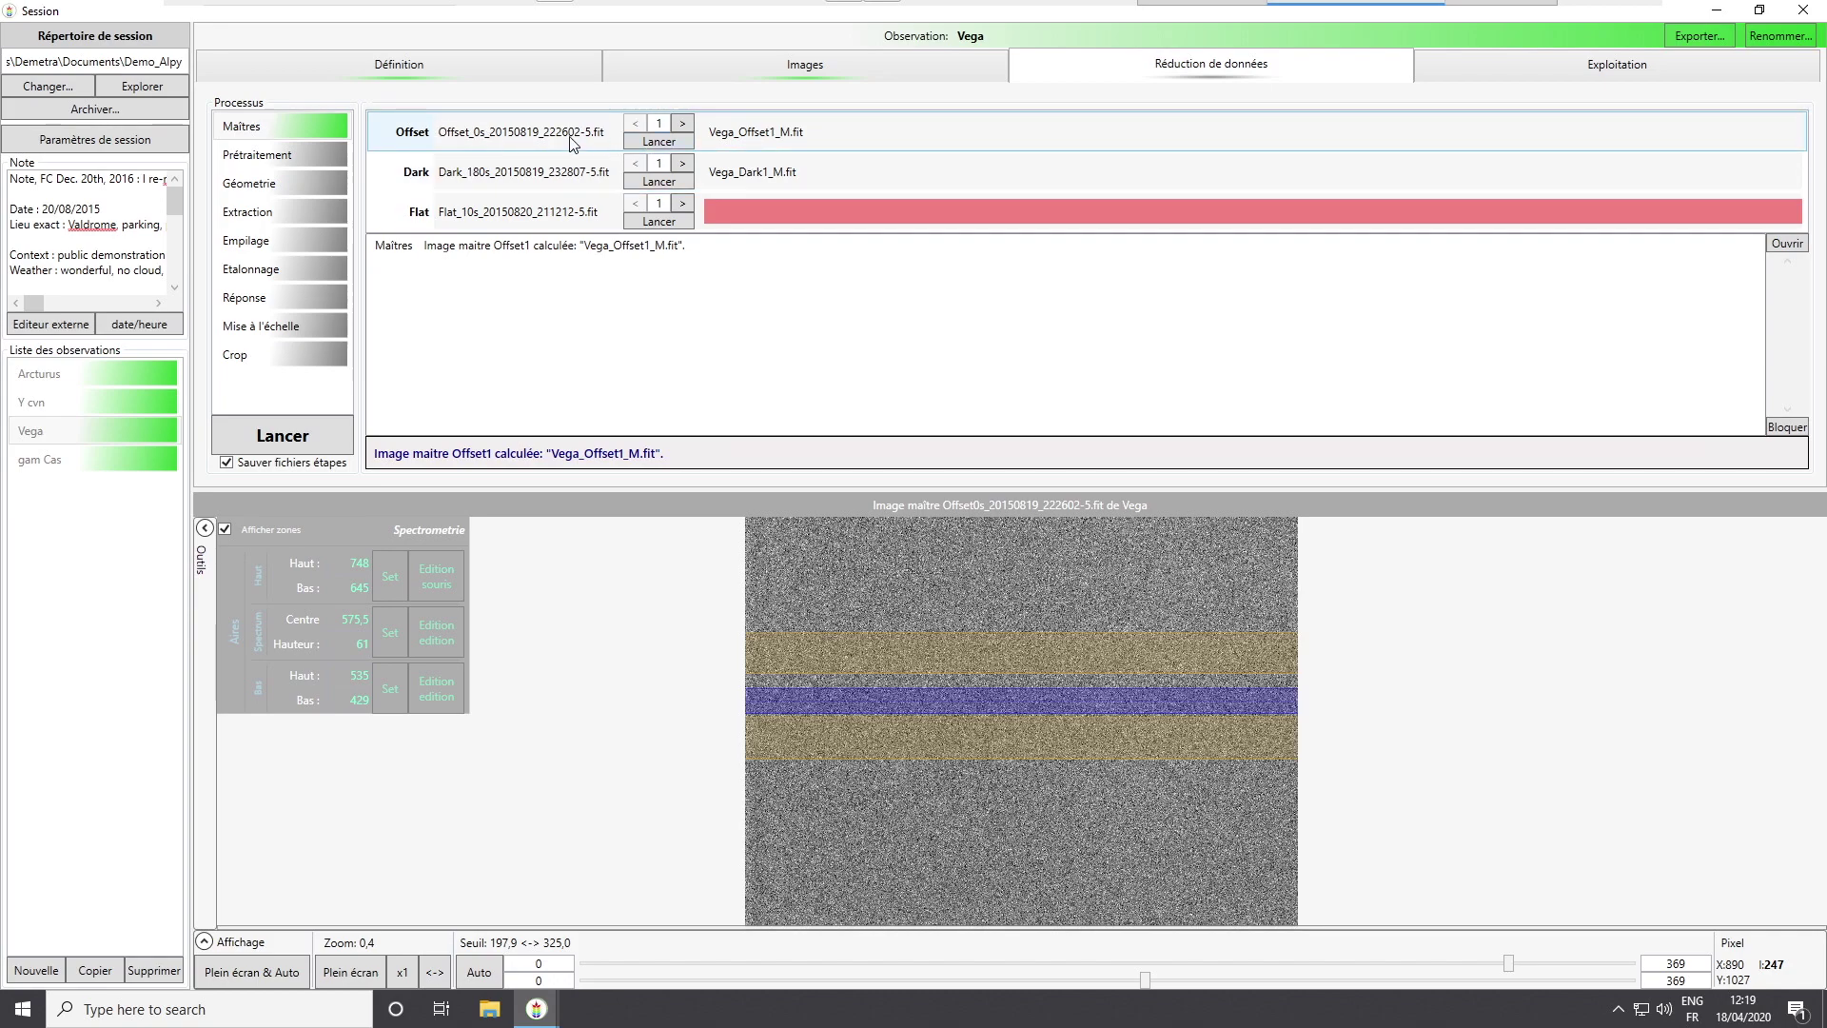
{"action": "left_click", "coordinate": [683, 124]}
{"action": "left_click", "coordinate": [683, 124]}
{"action": "left_click", "coordinate": [630, 129]}
{"action": "left_click", "coordinate": [631, 129]}
{"action": "left_click", "coordinate": [631, 129]}
{"action": "left_click", "coordinate": [631, 129]}
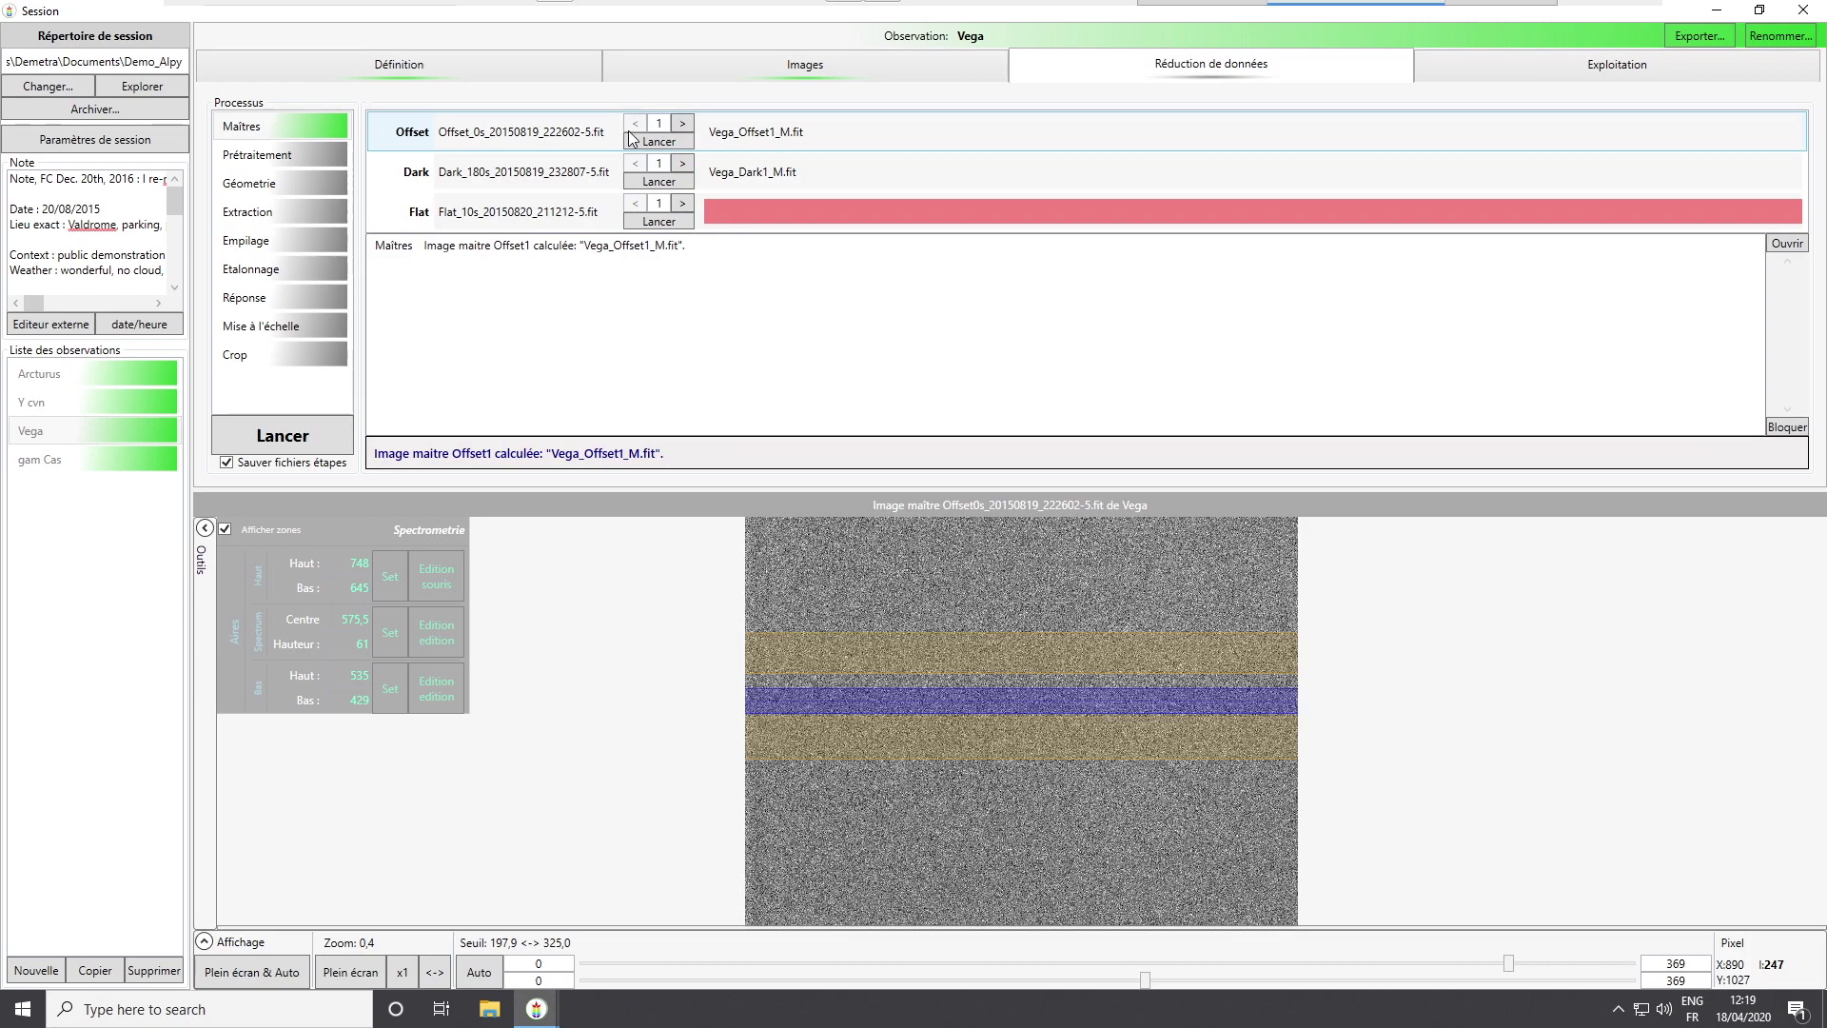
- Check the list of Offset images in Vega's image basket and return to the data reduction
{"action": "left_click", "coordinate": [805, 65]}
{"action": "left_click", "coordinate": [265, 158]}
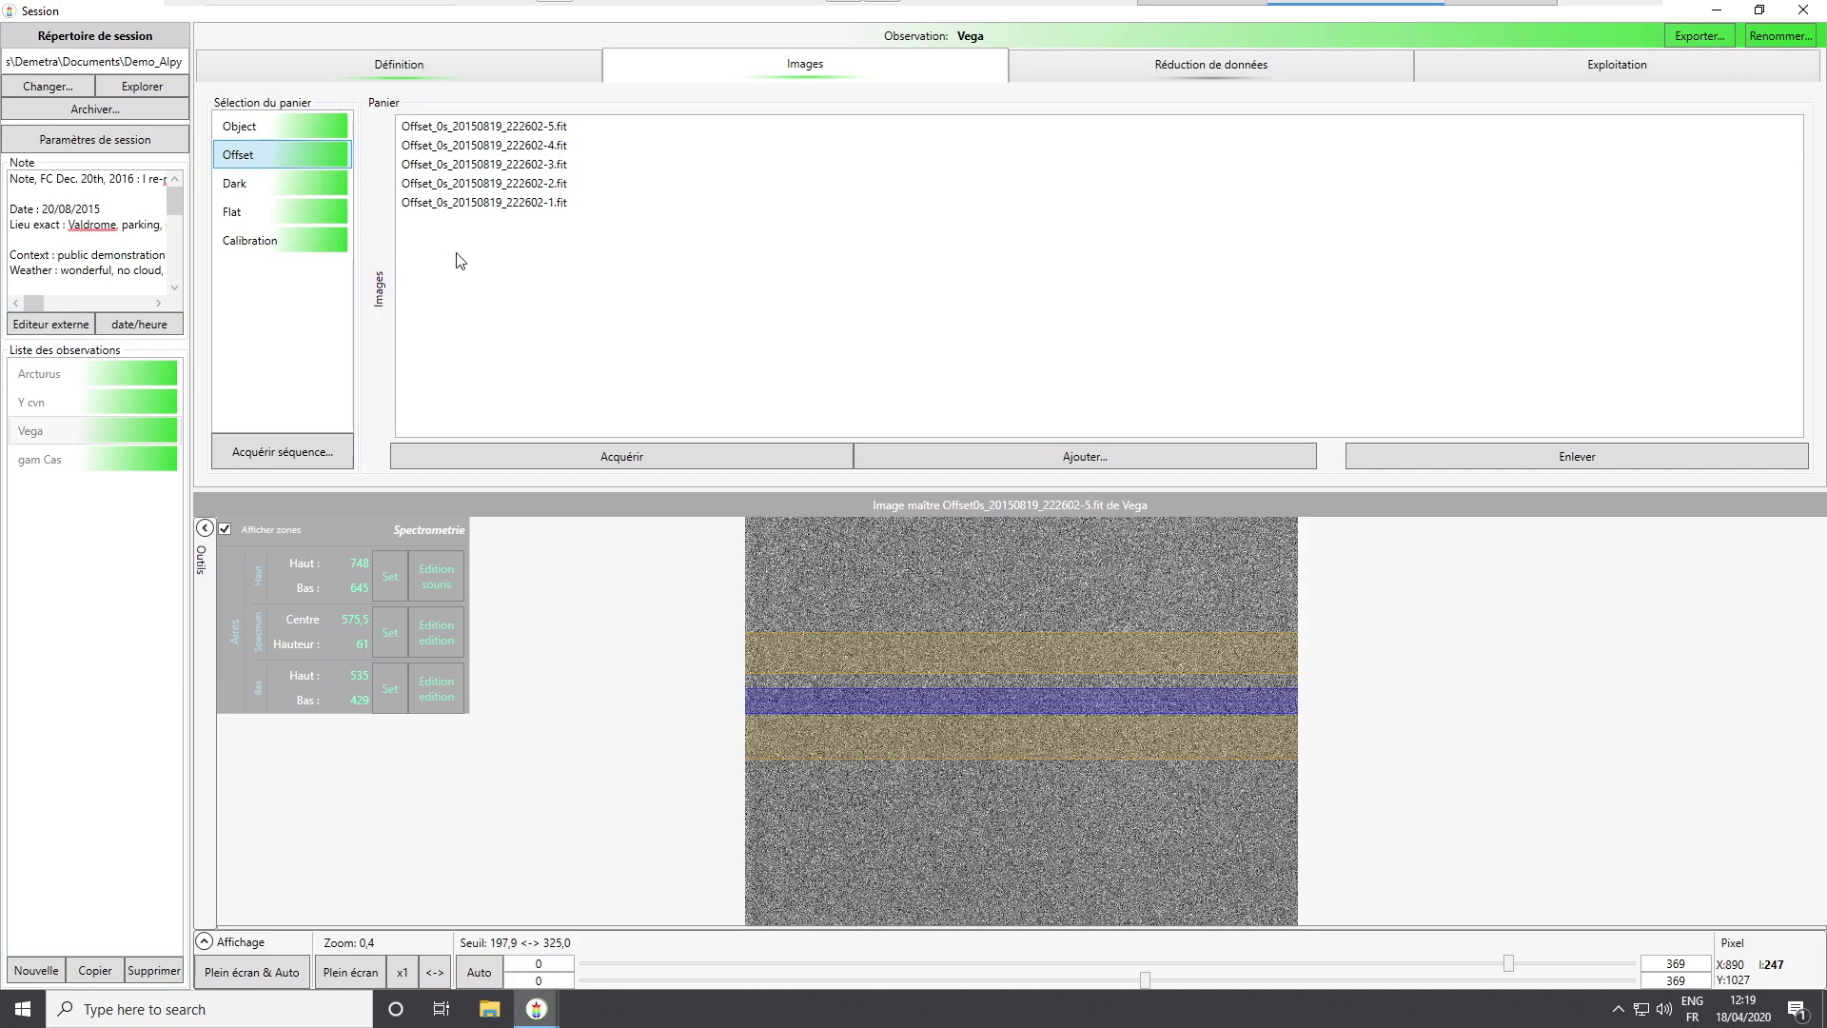
{"action": "left_click", "coordinate": [1124, 63]}
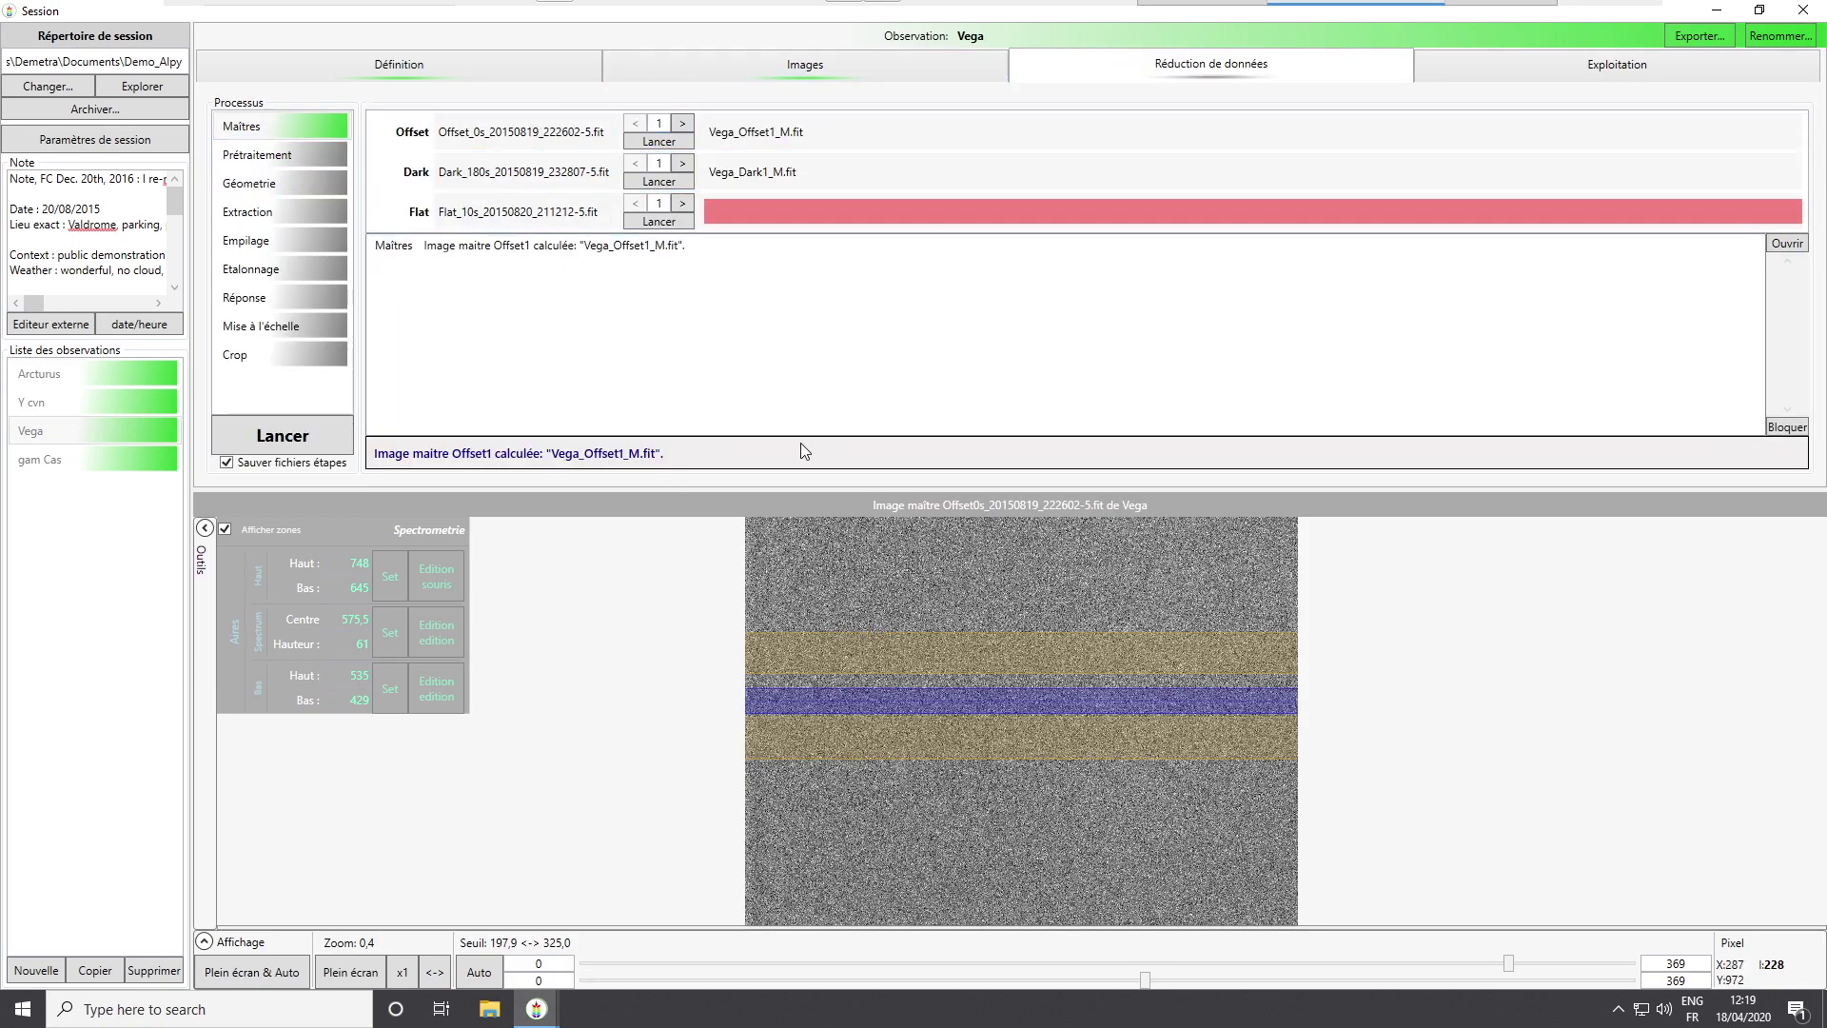
- Browse the offset series and stop at image 2, and compute the Offset, Dark and Flat masters individually
{"action": "left_click", "coordinate": [683, 125]}
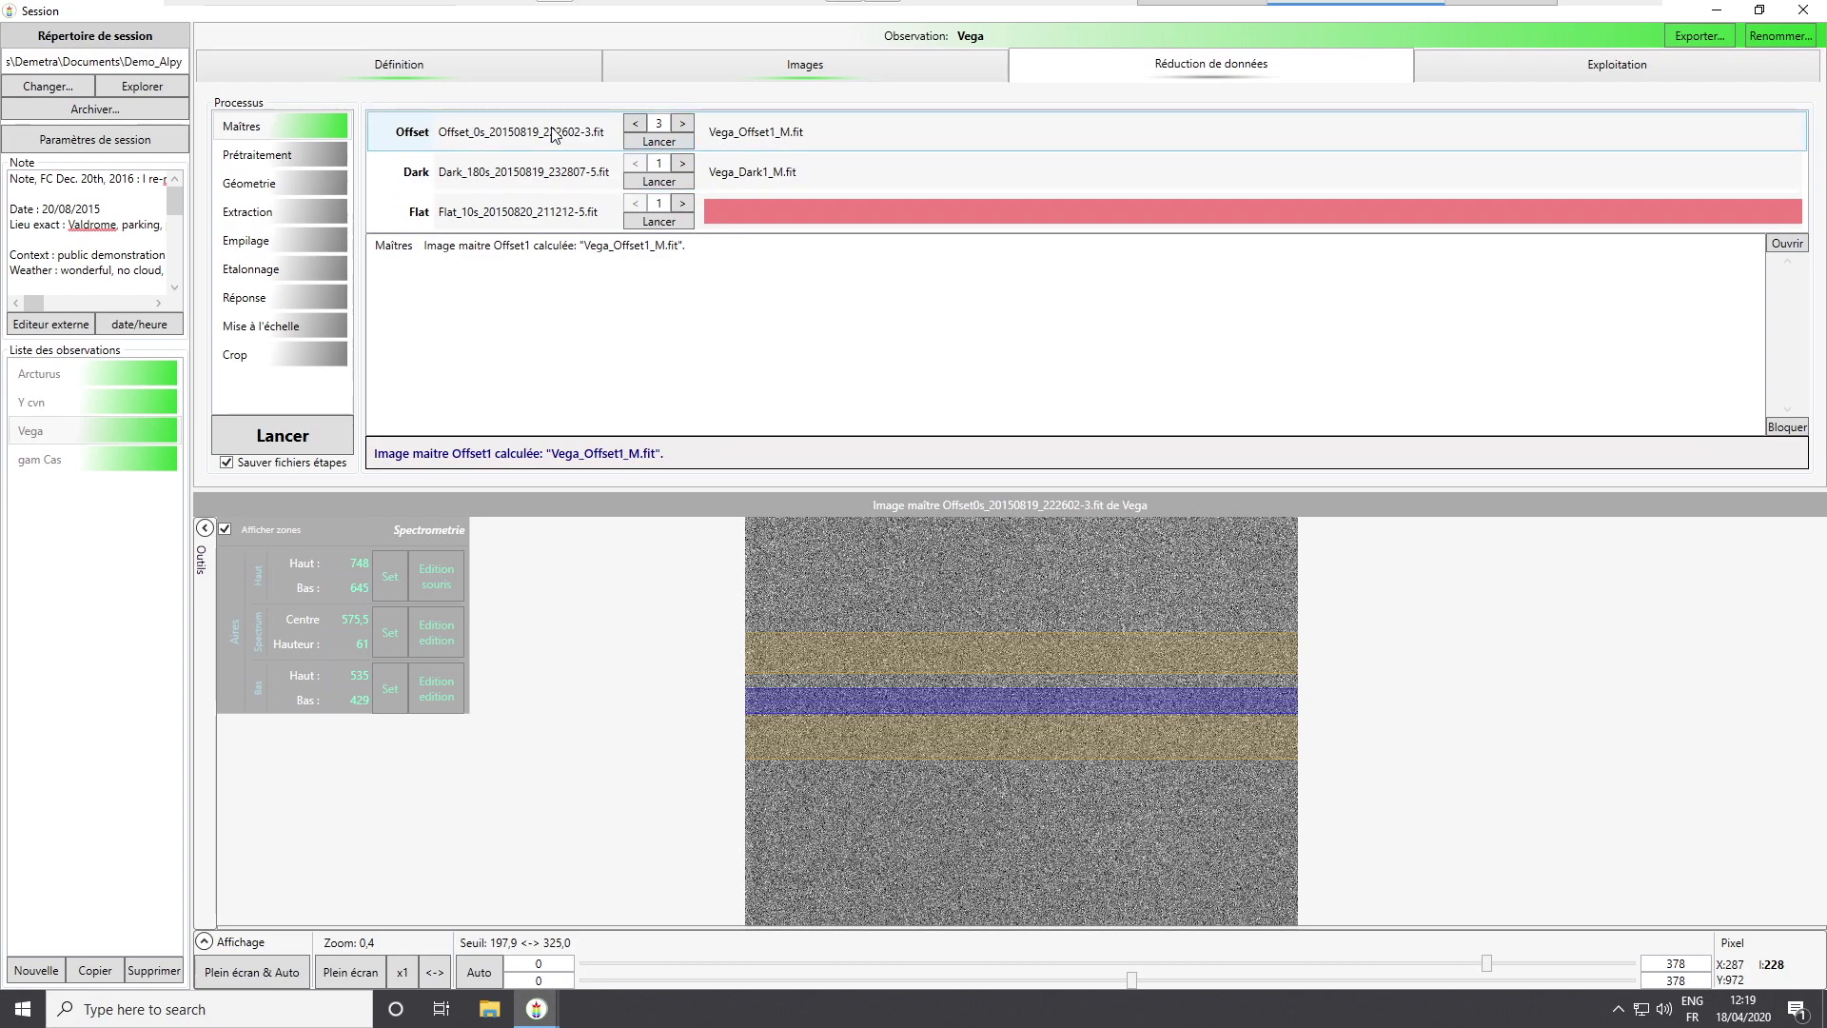
{"action": "left_click", "coordinate": [655, 143]}
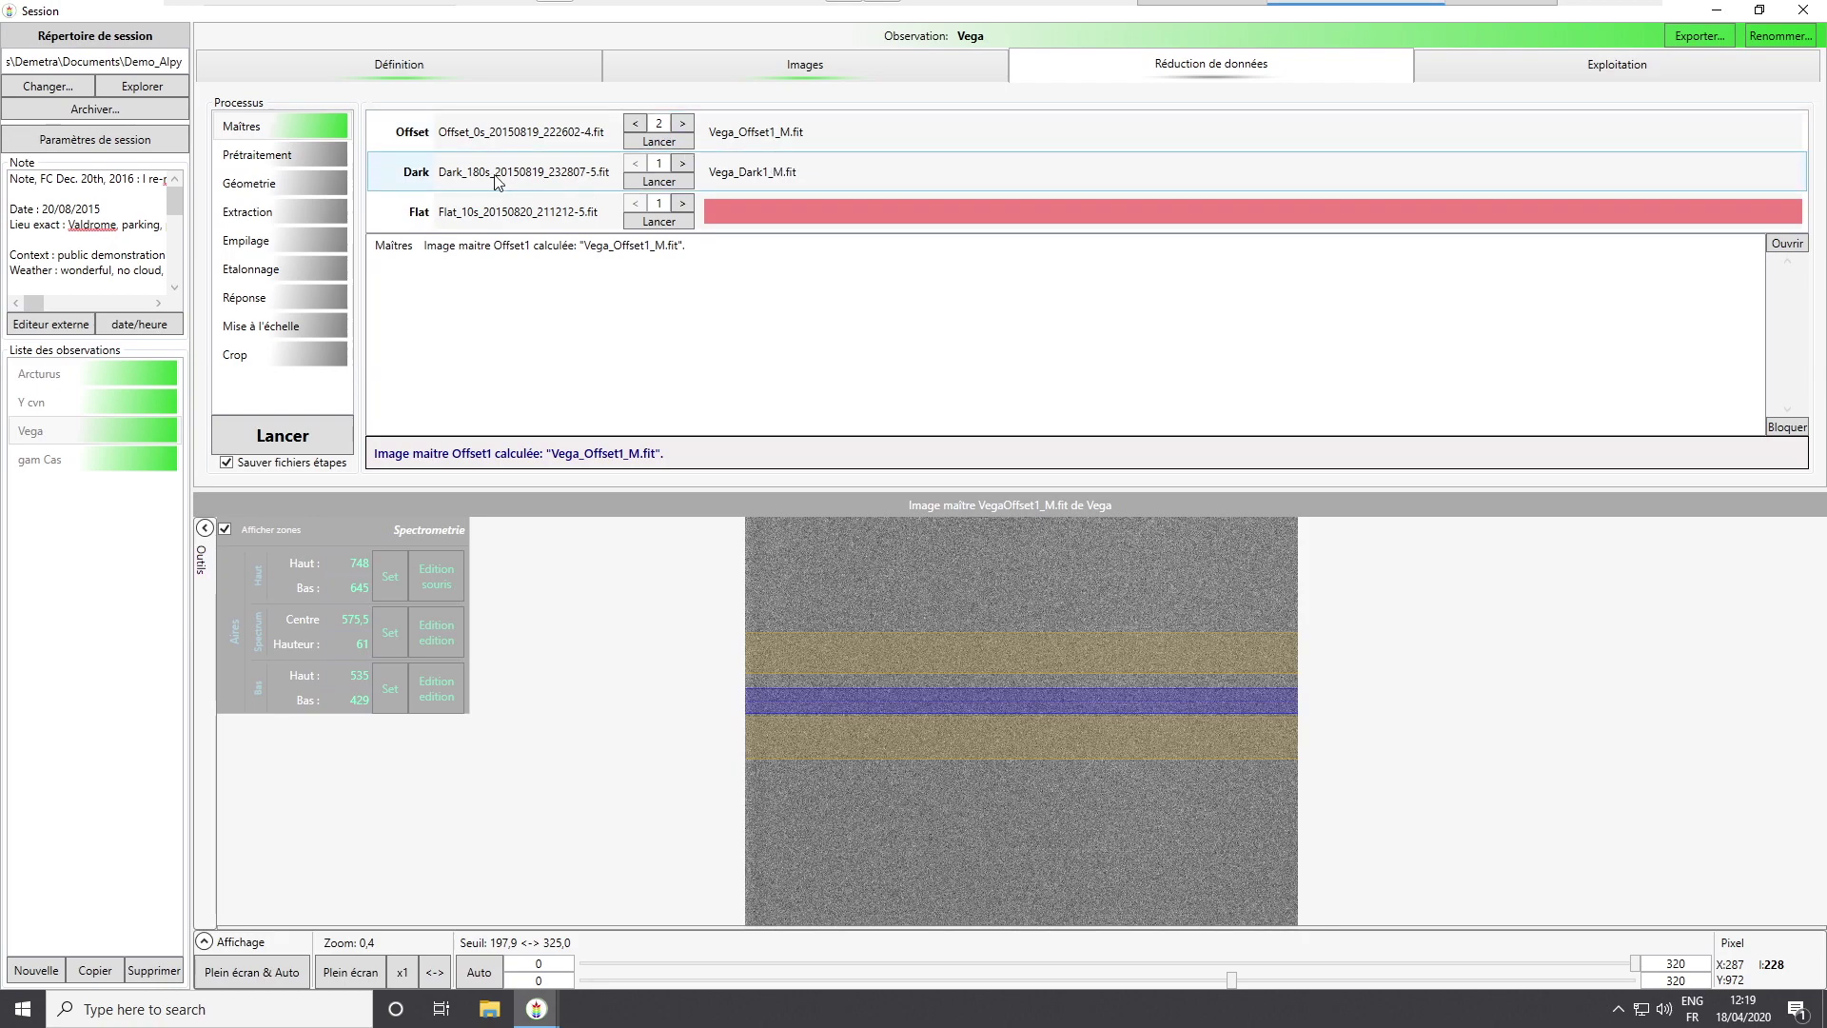
{"action": "left_click", "coordinate": [659, 182]}
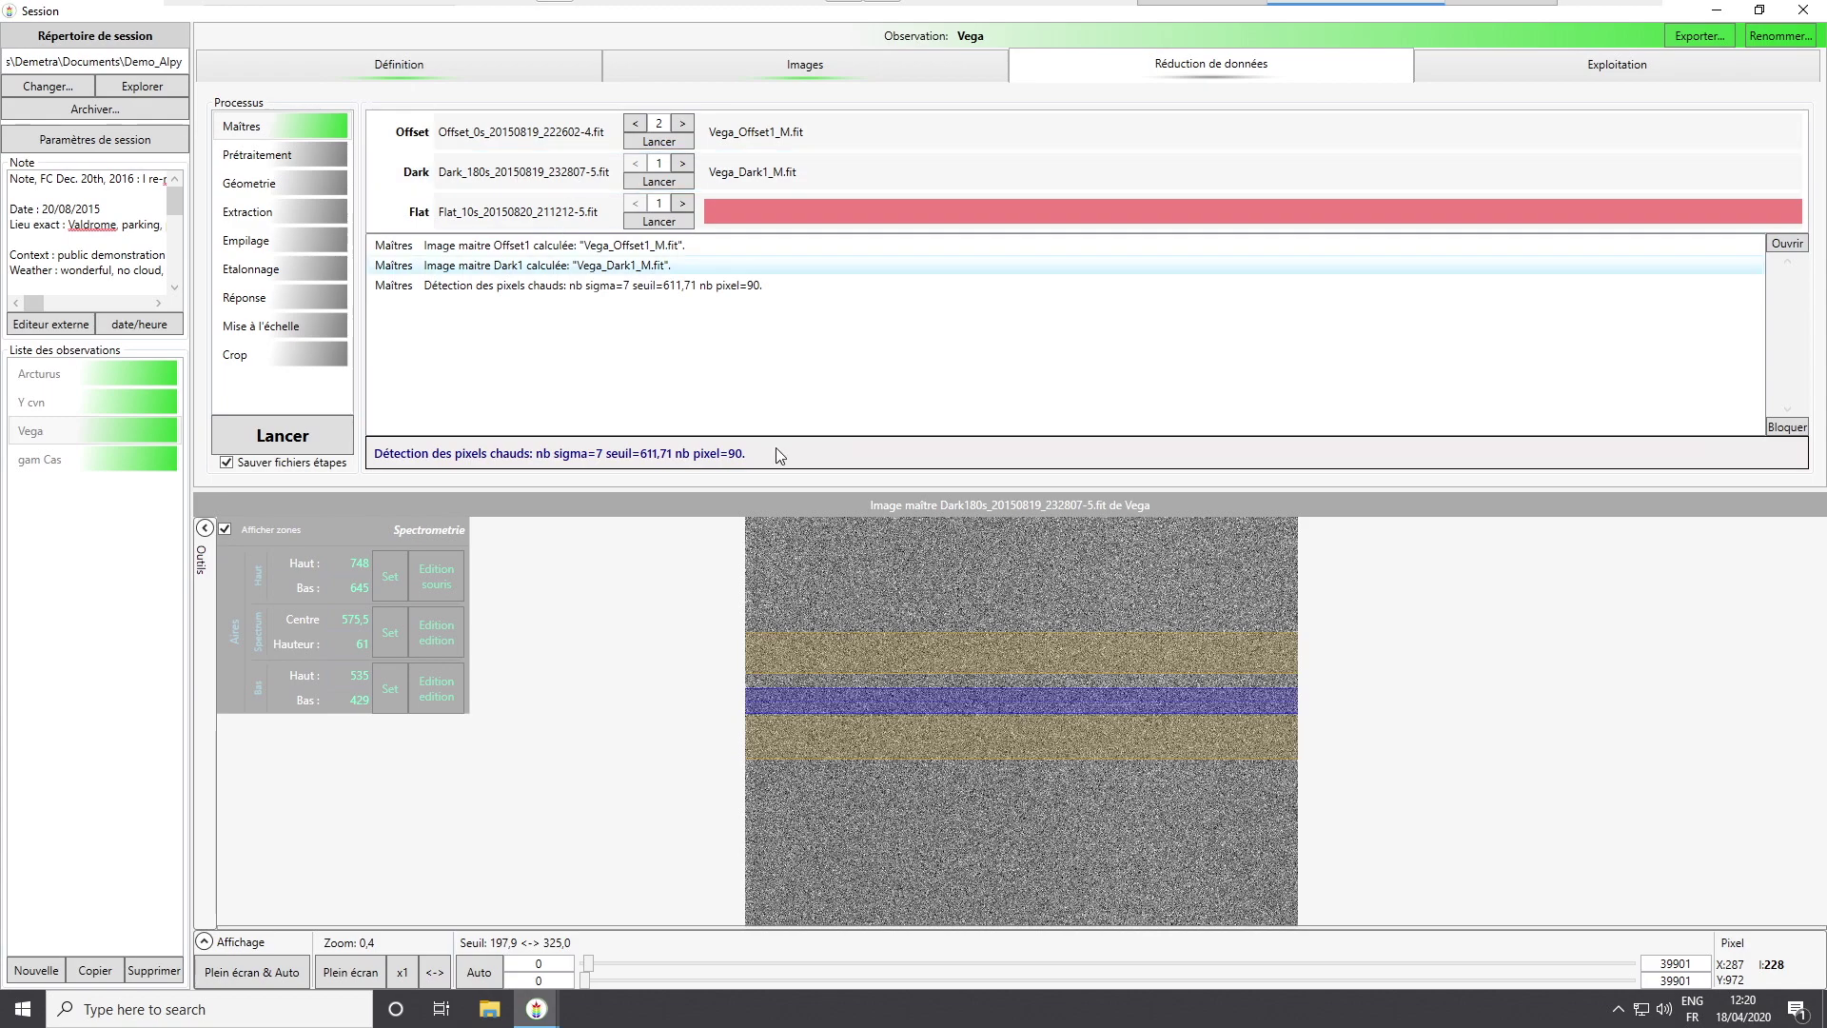
{"action": "left_click", "coordinate": [743, 174]}
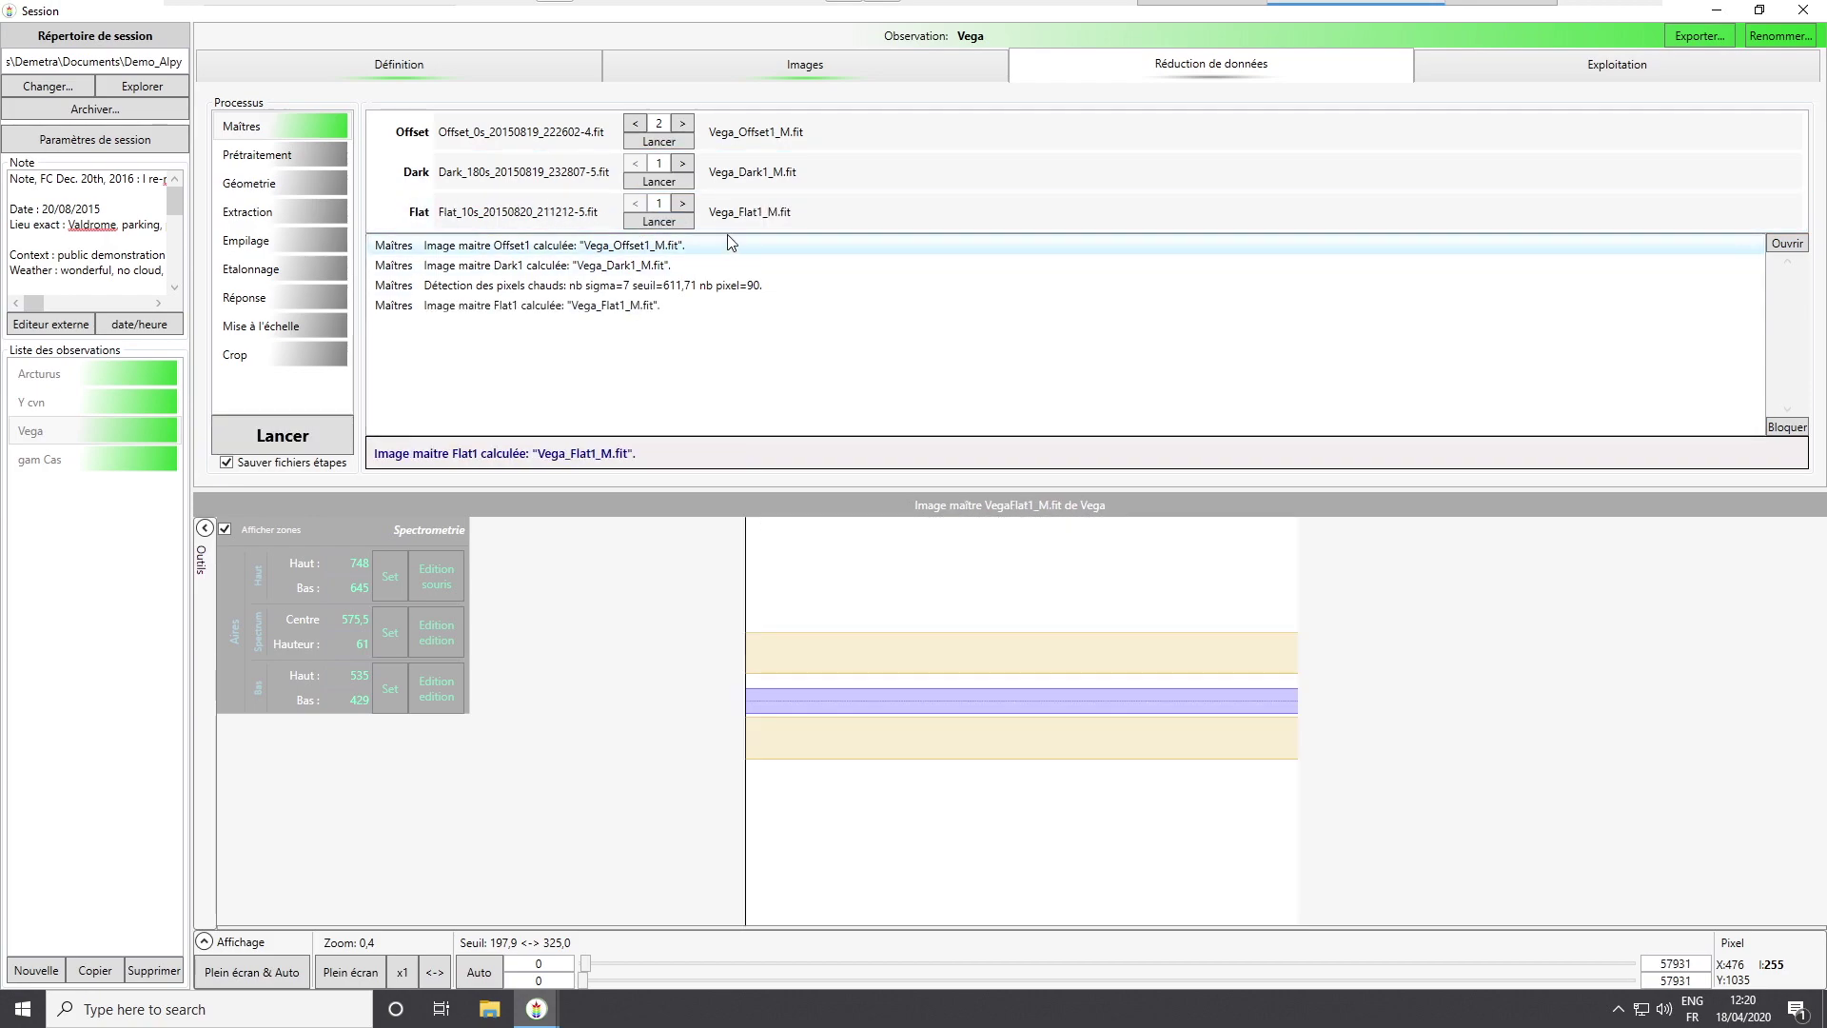
- Compare the raw flat image with the master Vega_Flat1_M.fit, fitted to the view with automatic thresholds
{"action": "left_click", "coordinate": [252, 971]}
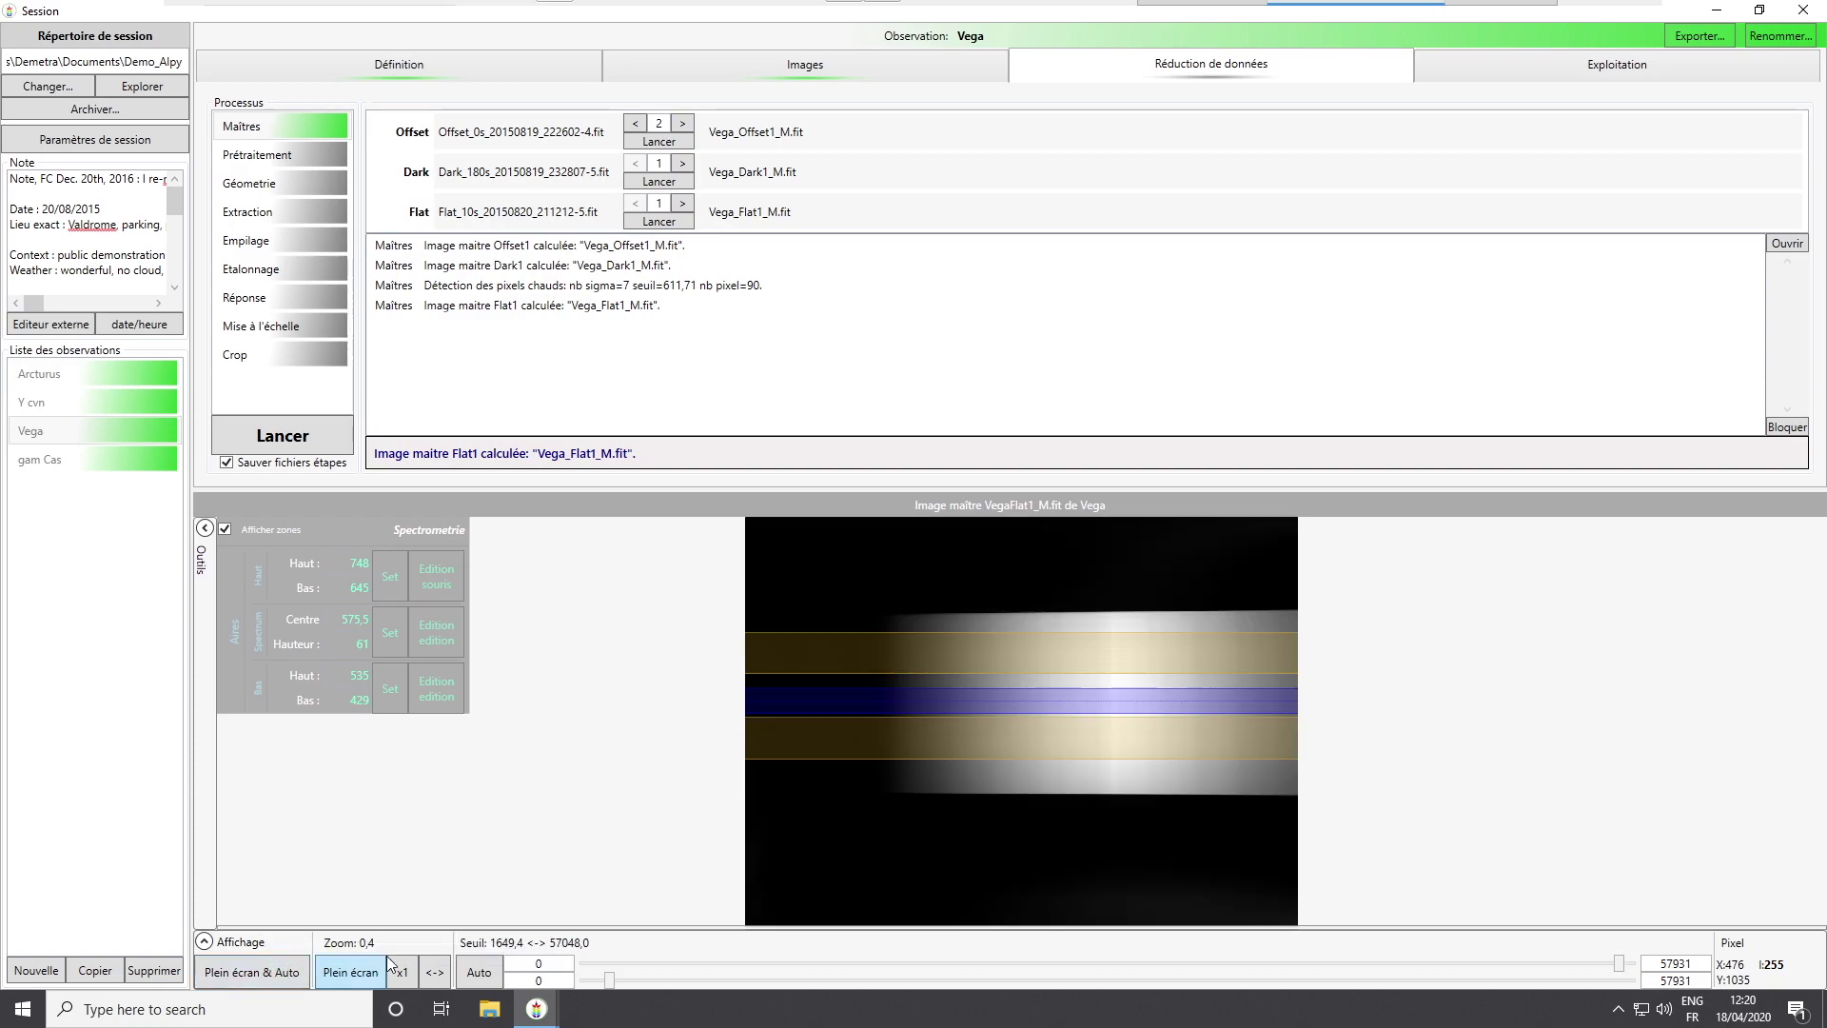
{"action": "left_click", "coordinate": [539, 213]}
{"action": "left_click", "coordinate": [758, 209]}
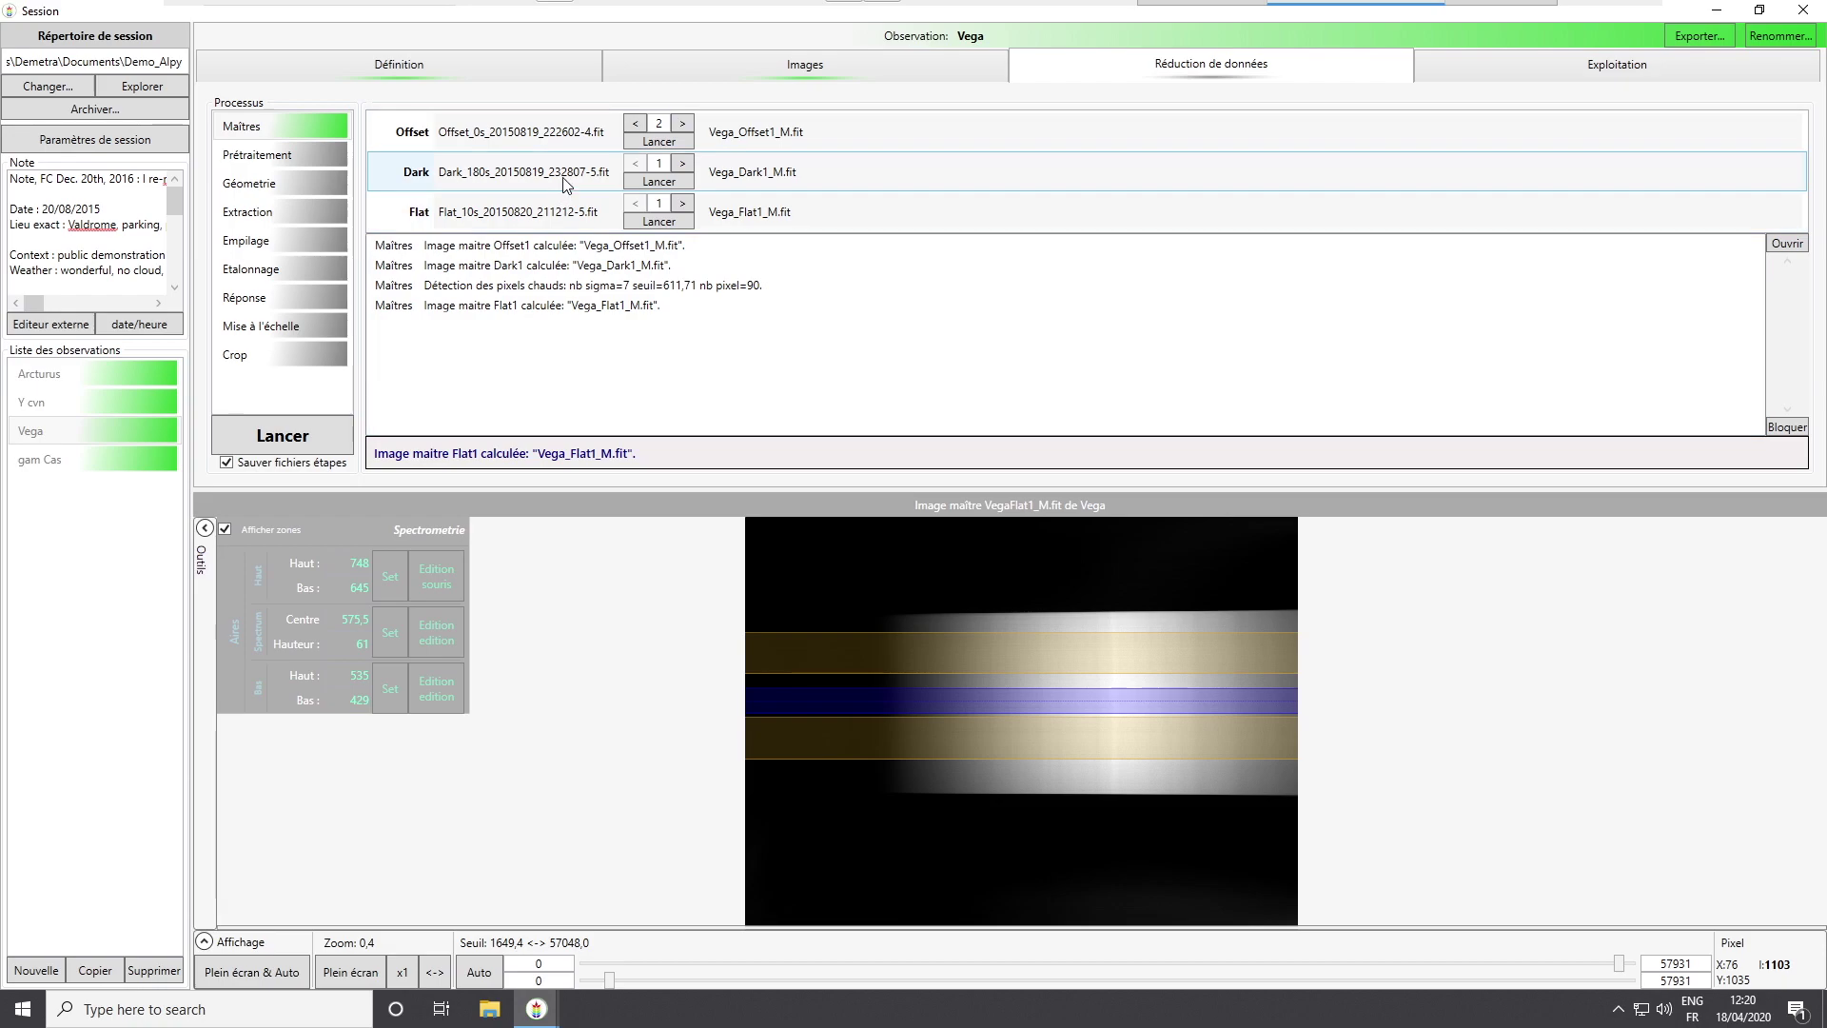
- View the Vega_Dark1_M.fit master and the raw image Dark_180s_20150819_232807-5.fit, applying a full-view fit with automatic thresholds
{"action": "left_click", "coordinate": [706, 189]}
{"action": "left_click", "coordinate": [771, 181]}
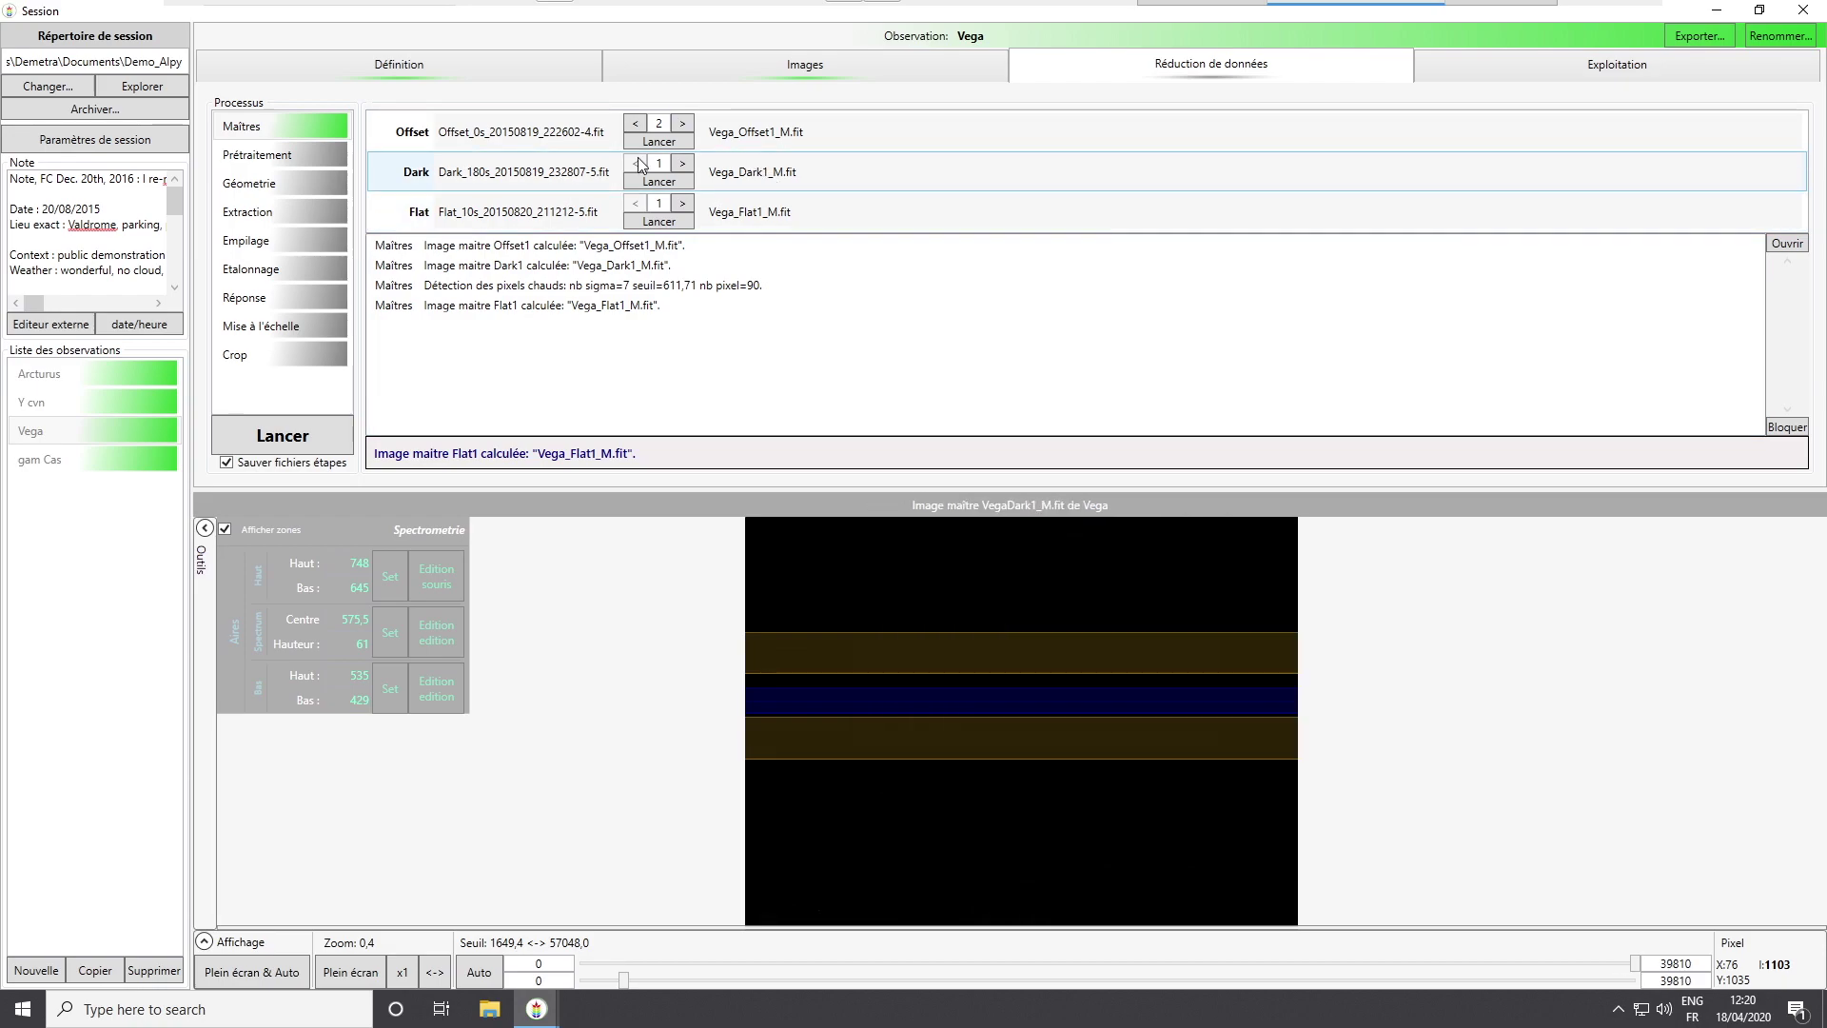
{"action": "left_click", "coordinate": [578, 171]}
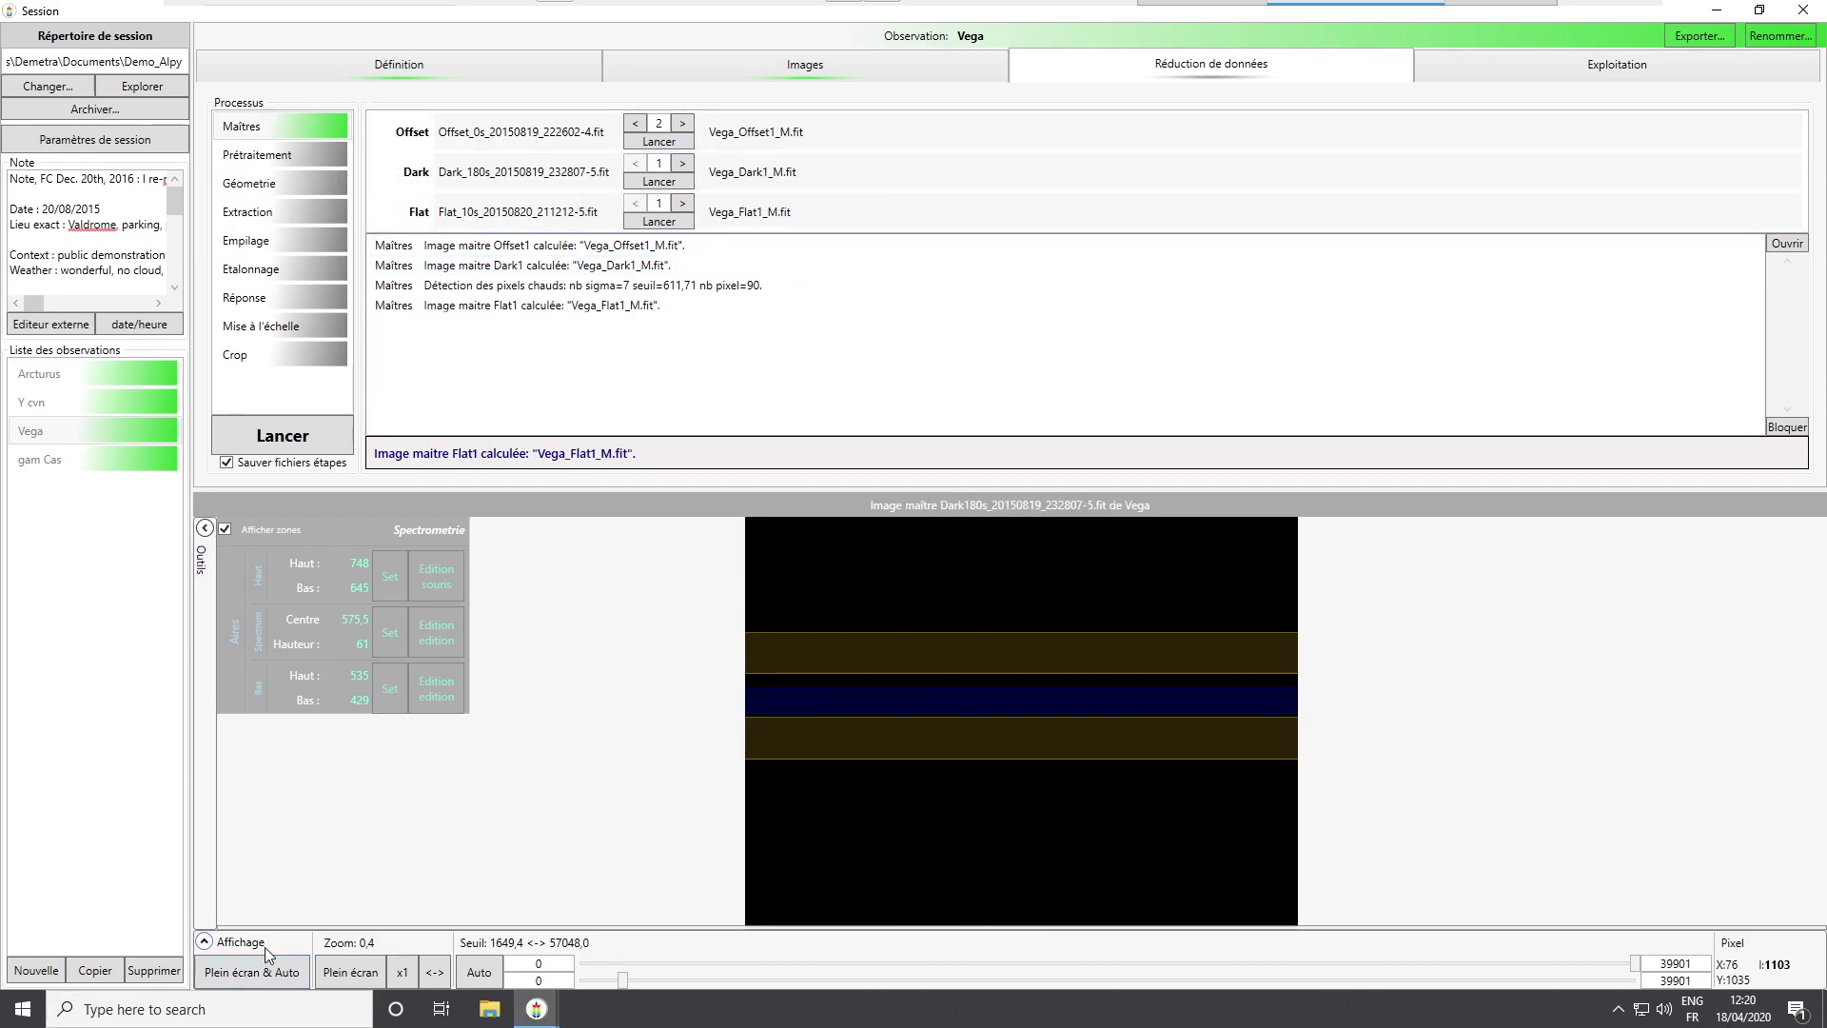
{"action": "left_click", "coordinate": [263, 975]}
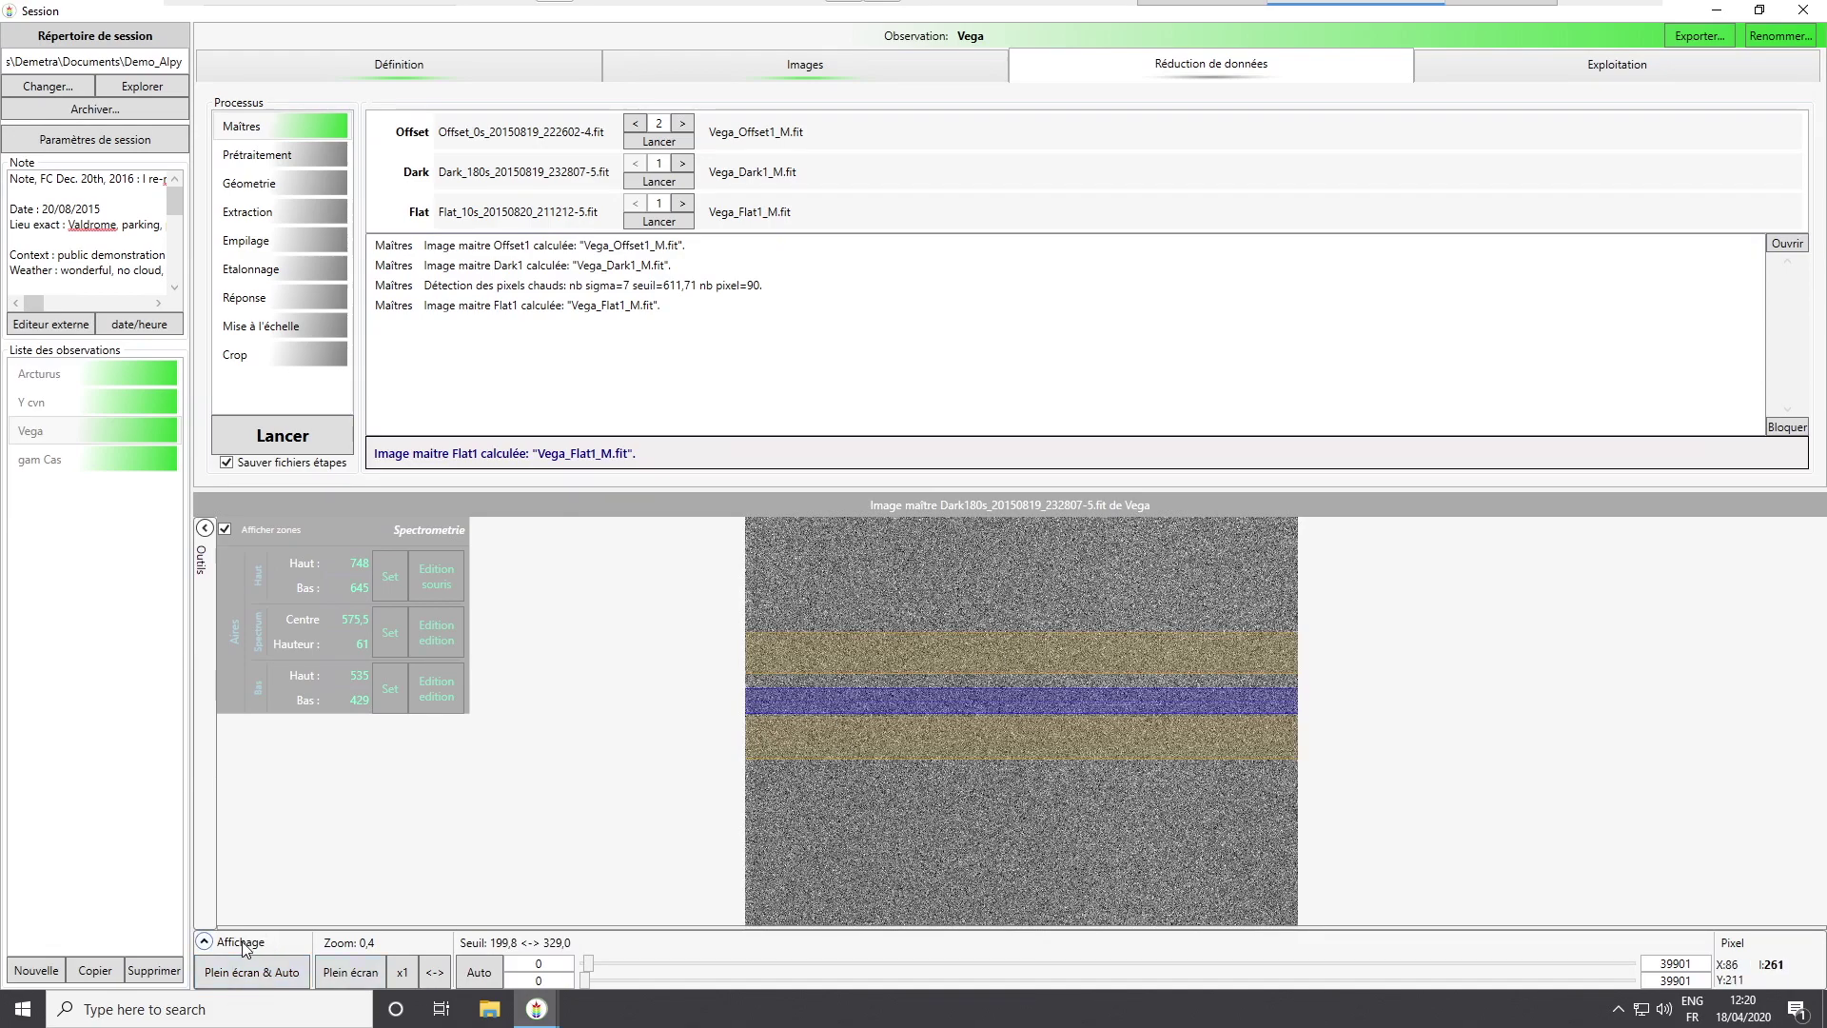